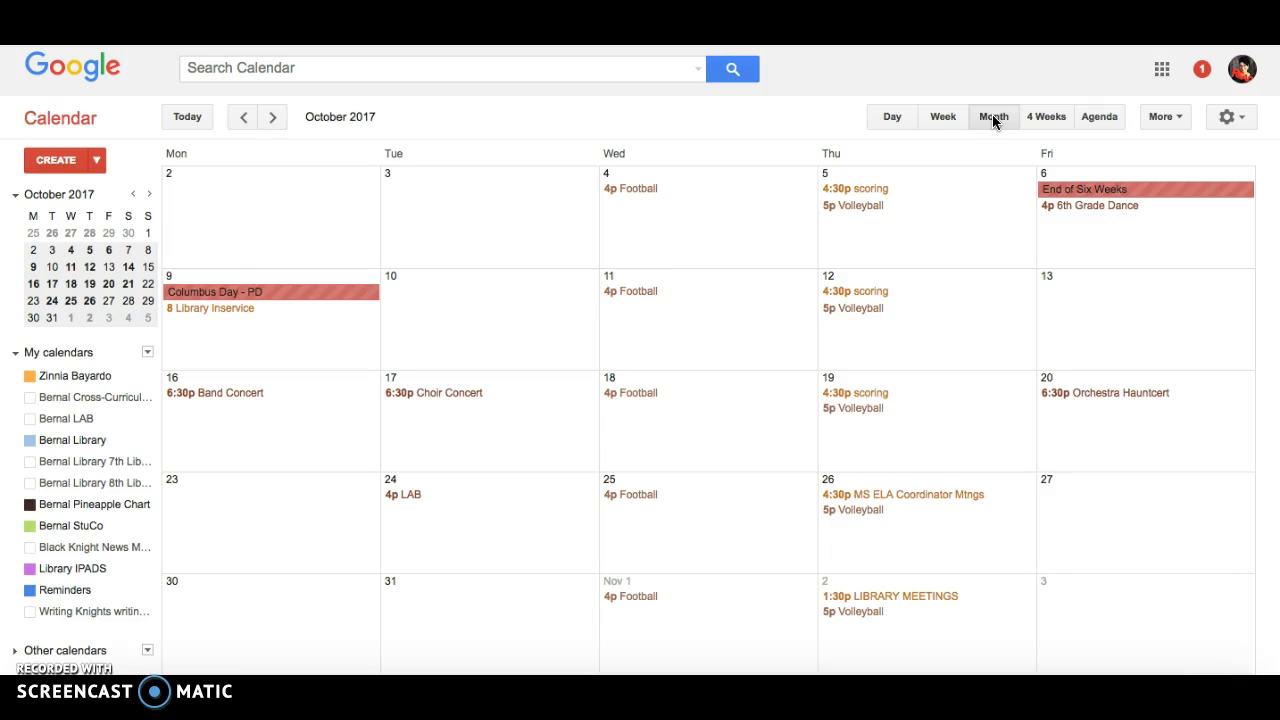
Switch the October month grid to the Week view for Oct 2–6, 2017
click(937, 118)
Show the Oct 2–6 week scrolled to the morning, and pick Tuesday's 8:30am slot
click(937, 118)
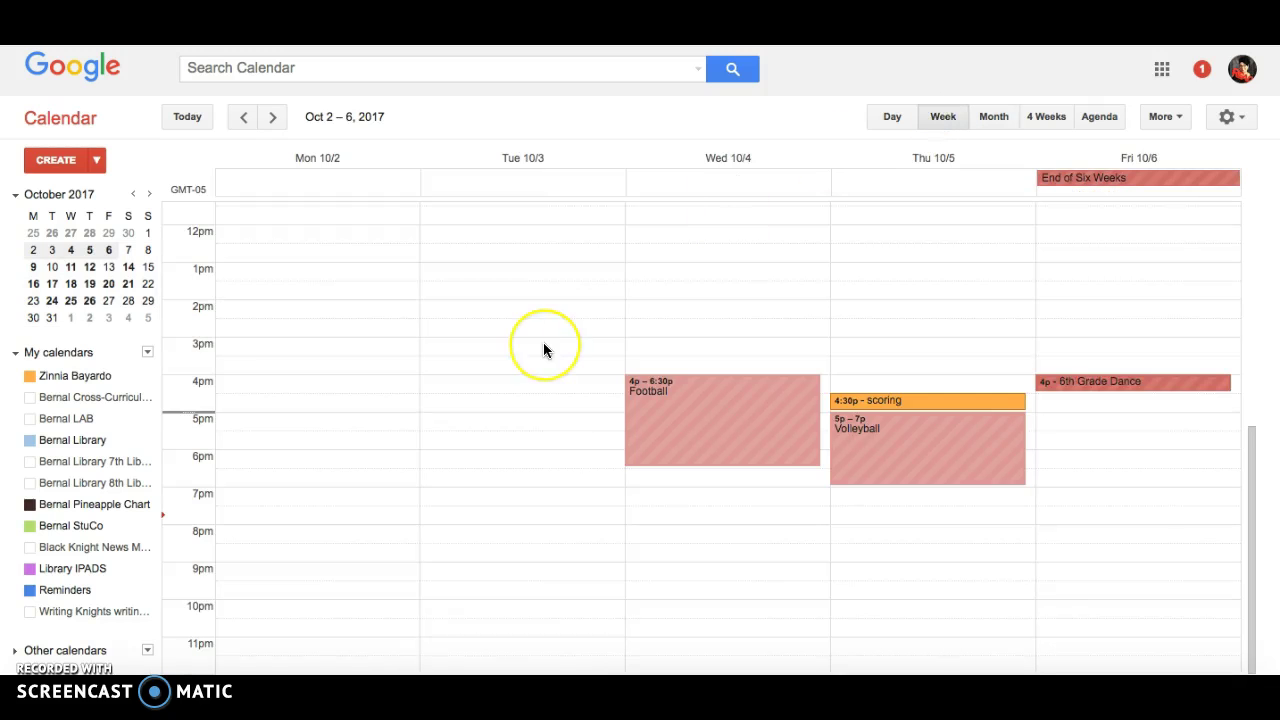
scroll(543, 348, up, 5)
scroll(543, 348, down, 2)
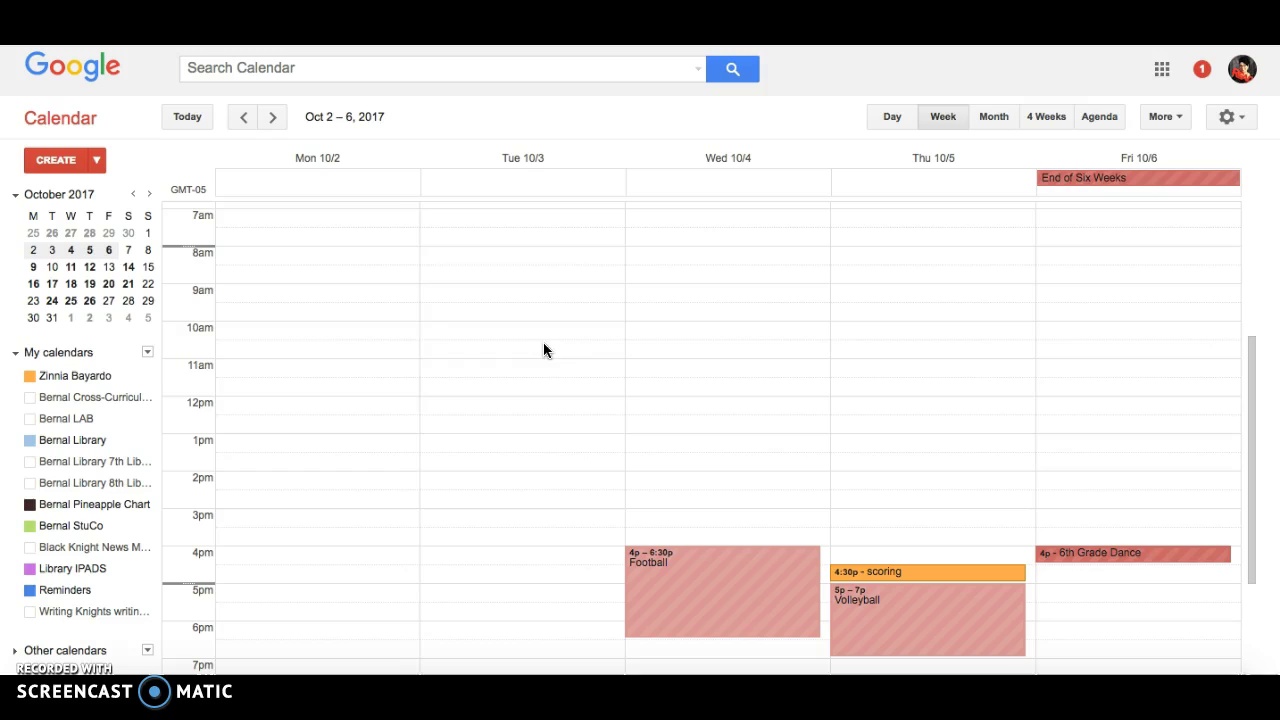
click(450, 322)
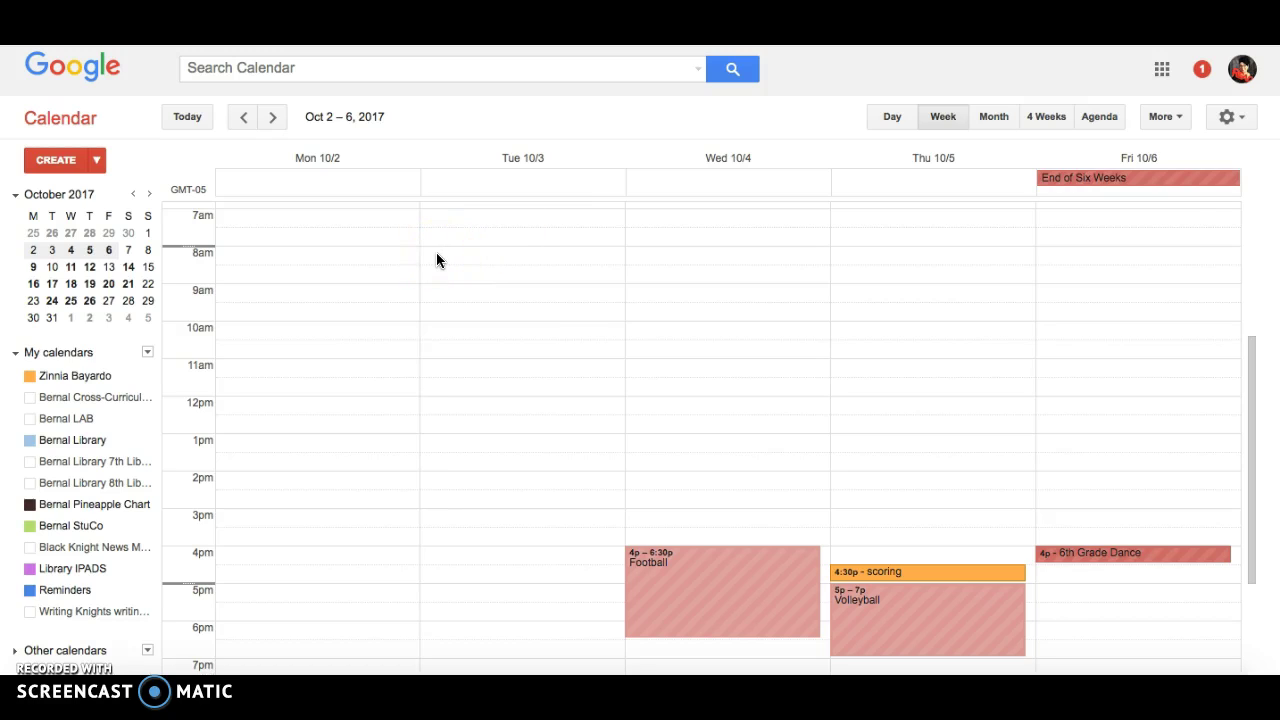
Select an 8:30–9:30am block on Tuesday, Oct 3, dismissing the stray quick-event forms
drag(437, 272, 437, 293)
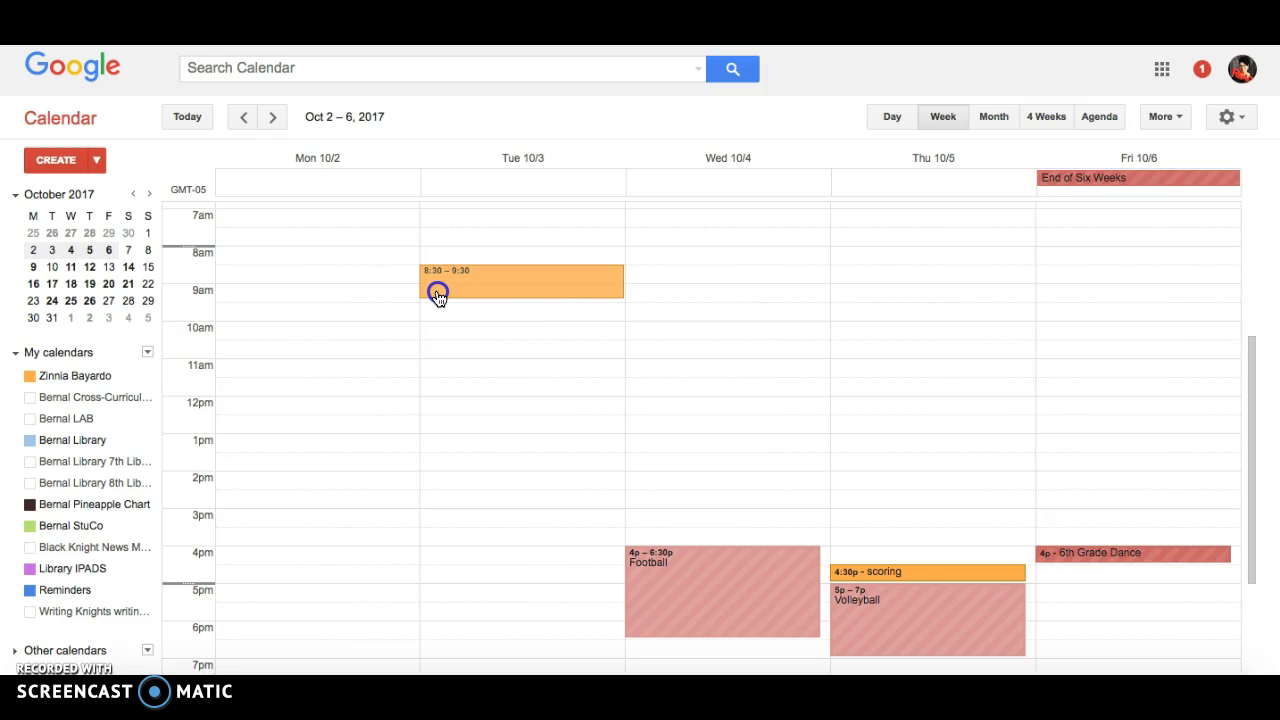
drag(437, 293, 437, 294)
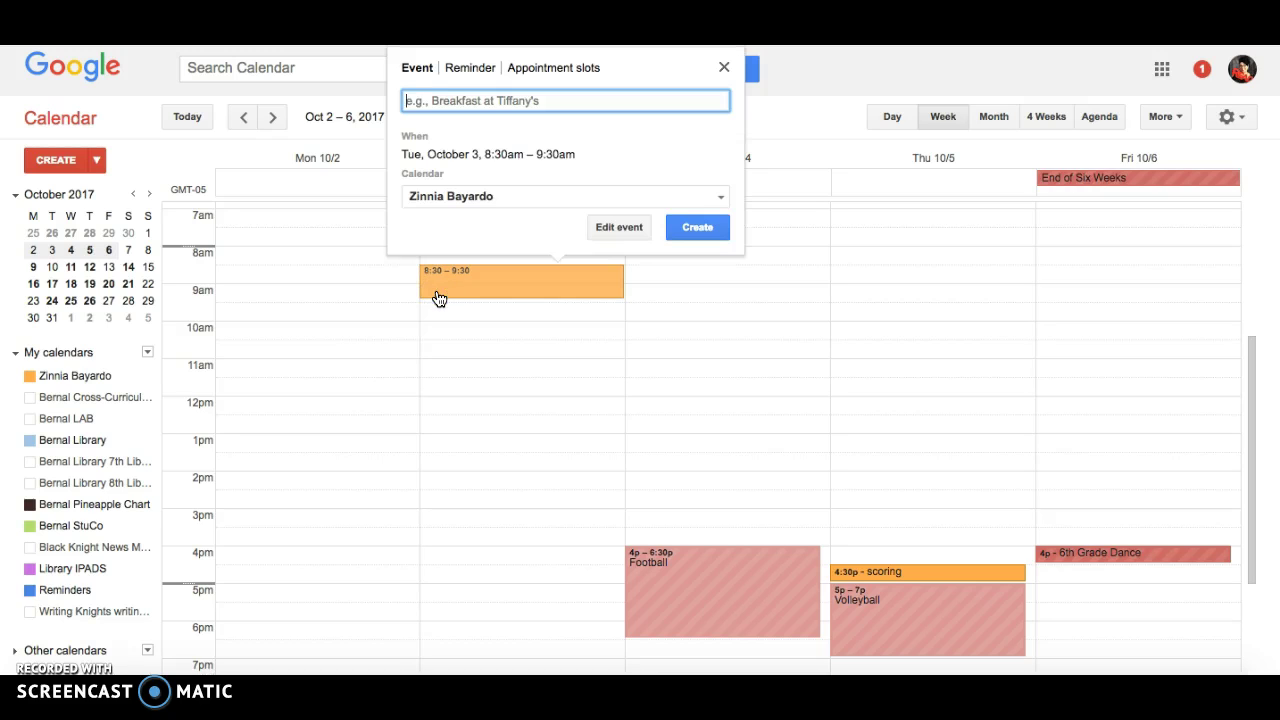
click(440, 277)
click(440, 277)
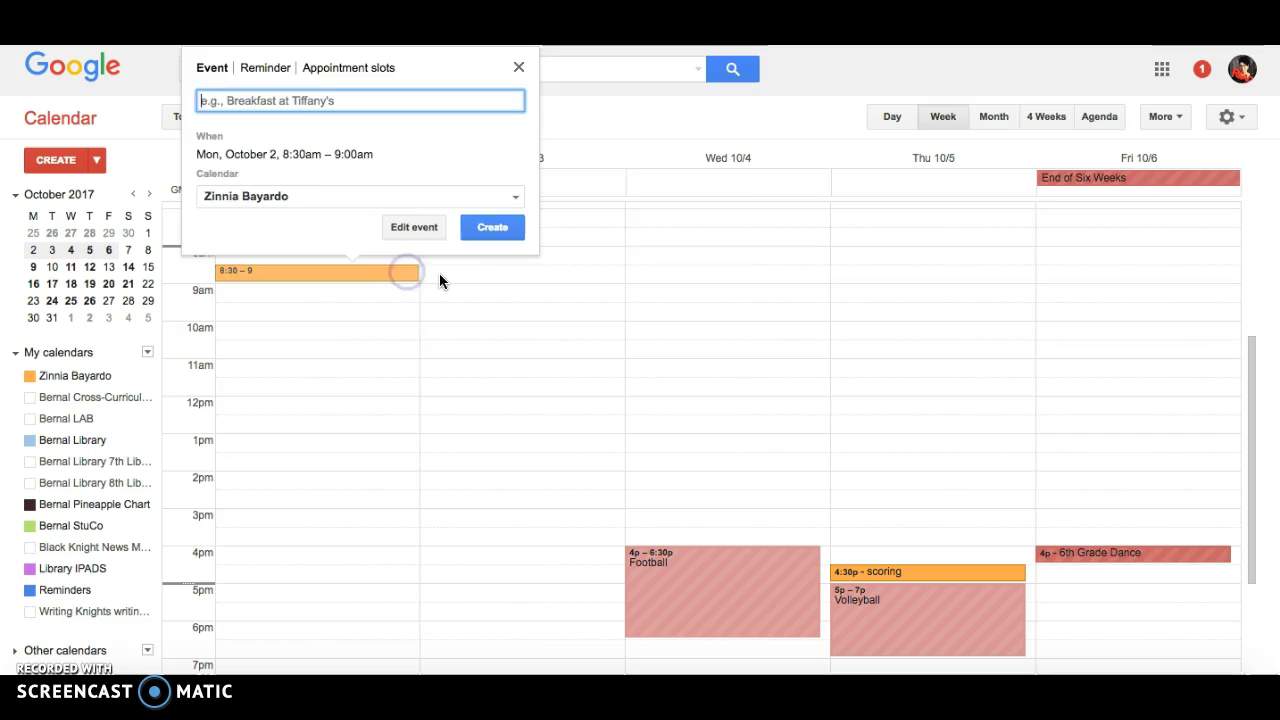
click(440, 277)
click(440, 277)
click(440, 277)
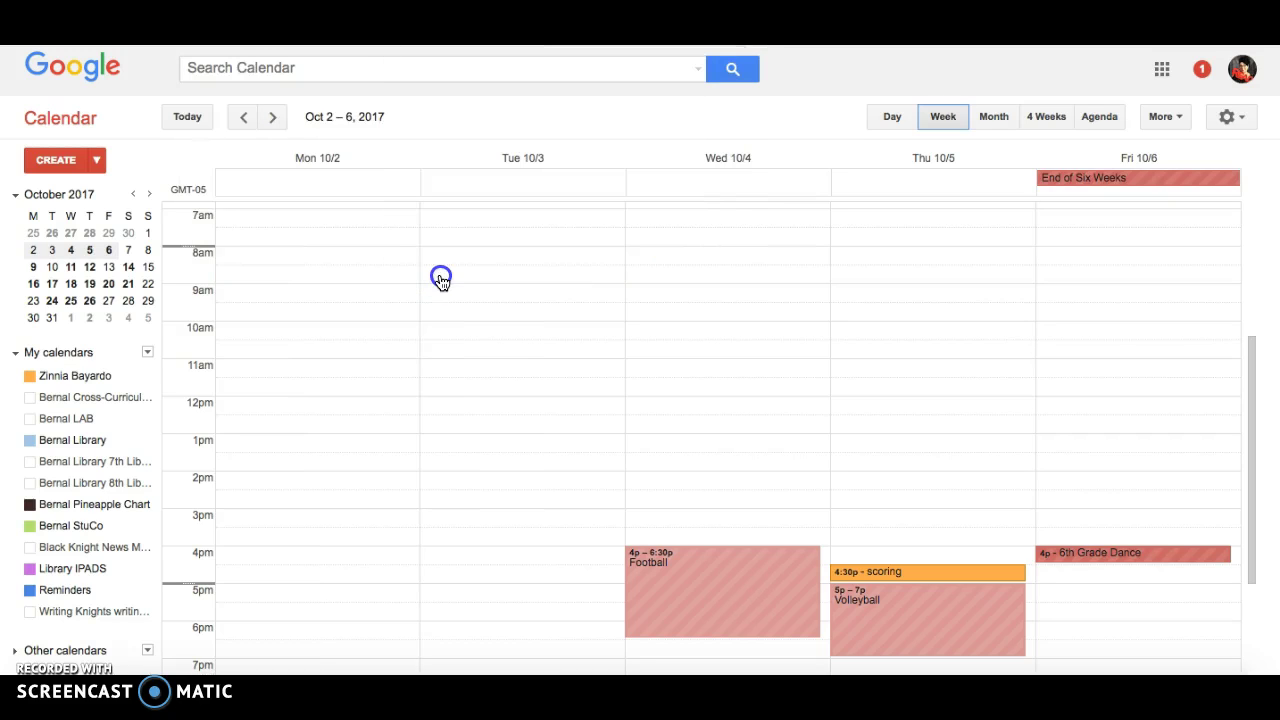
drag(440, 277, 441, 298)
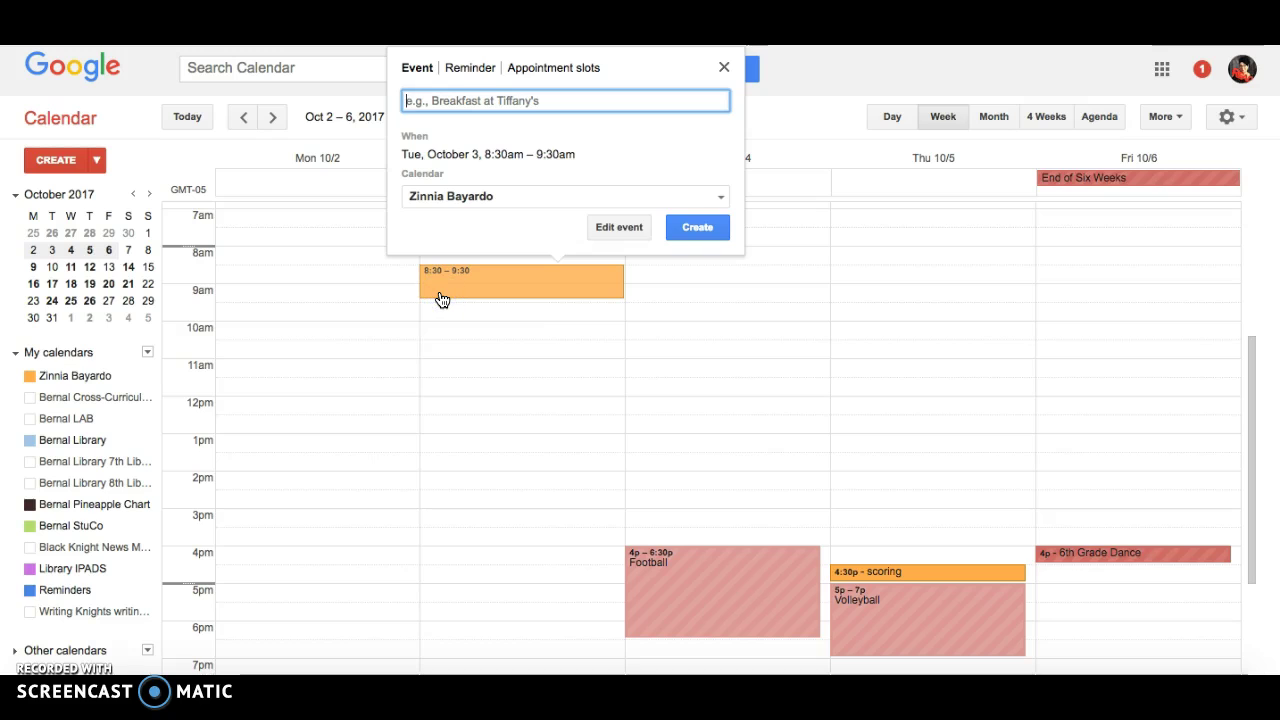
Turn the new block into appointment slots on the Bernal Library calendar
click(555, 72)
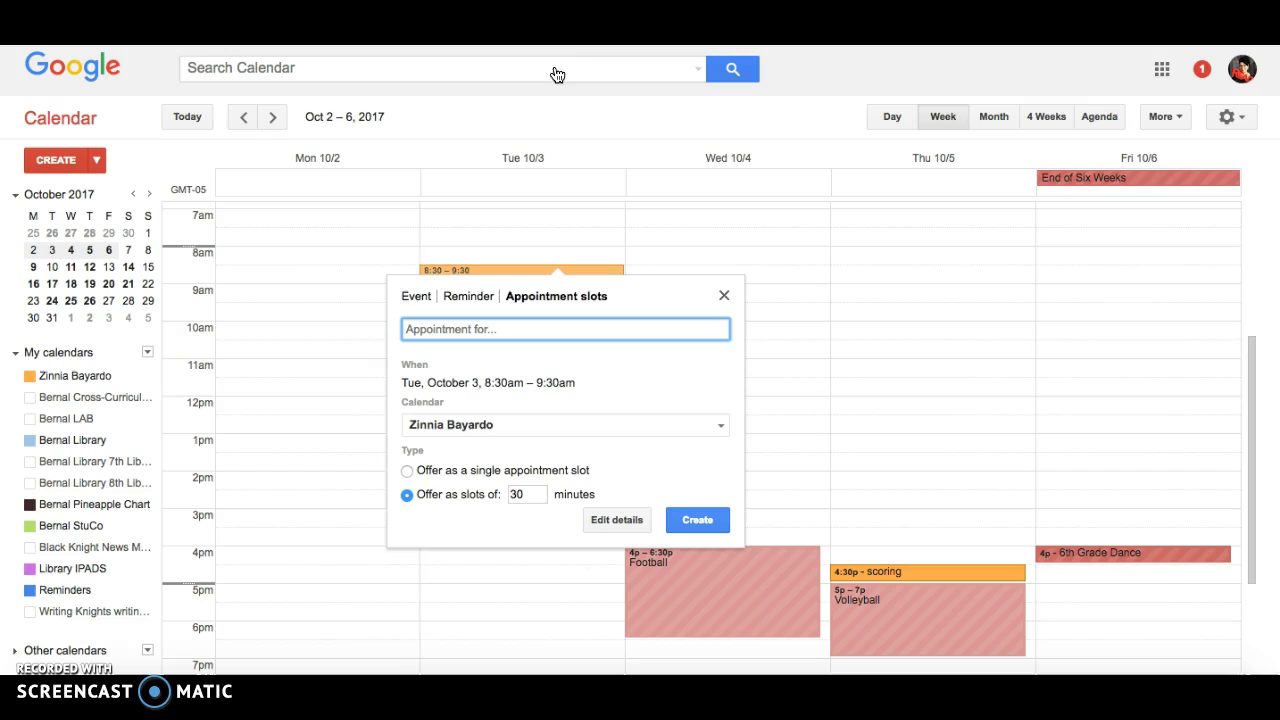
click(466, 424)
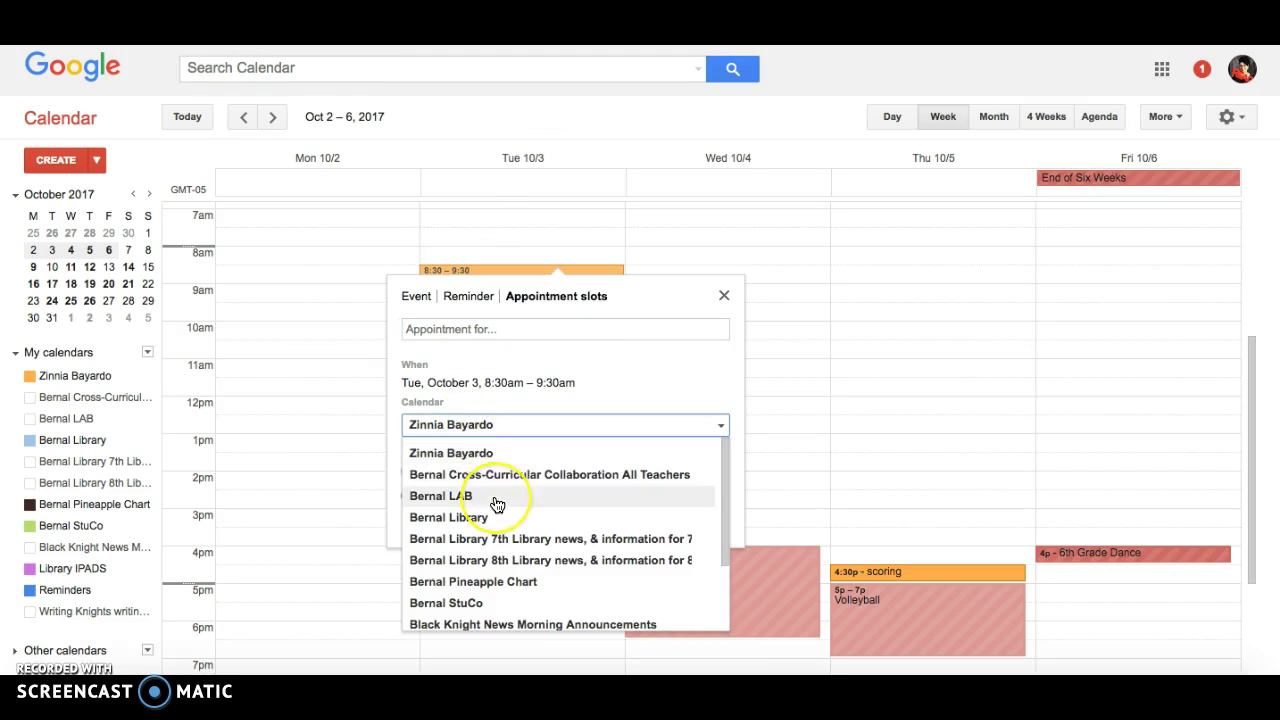
scroll(496, 503, down, 2)
scroll(496, 503, up, 2)
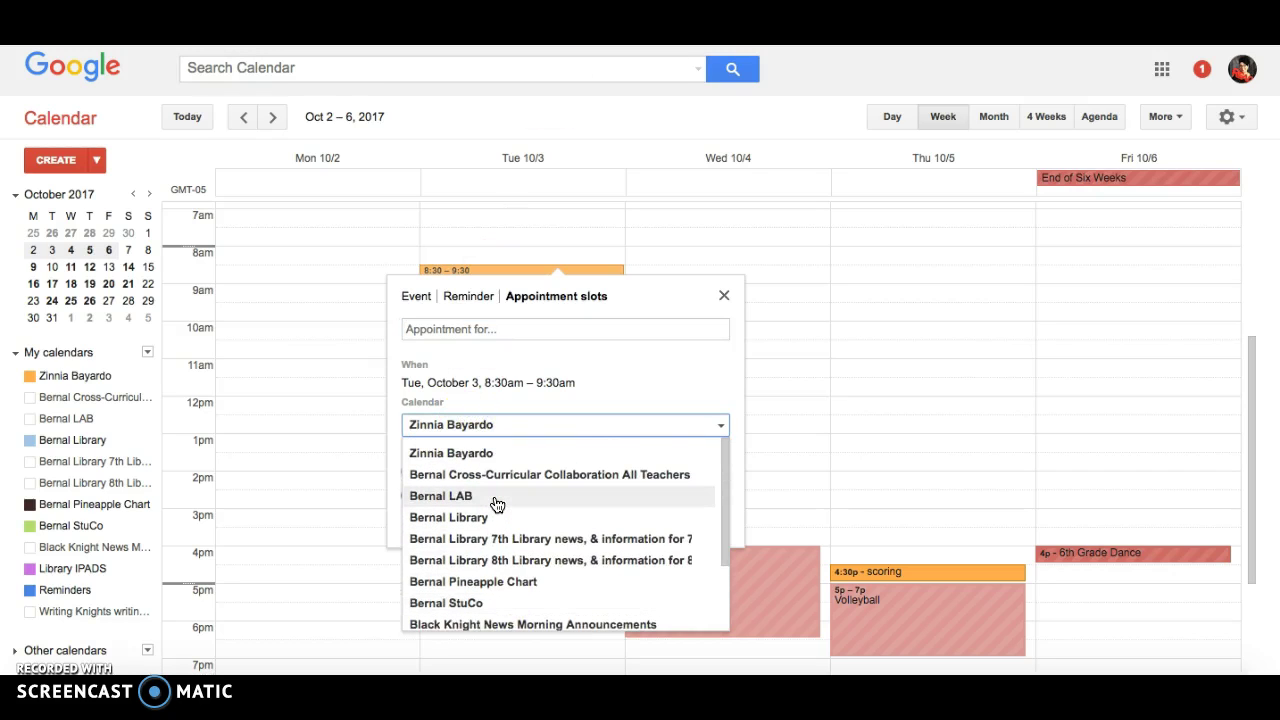
scroll(496, 503, down, 2)
scroll(493, 503, up, 2)
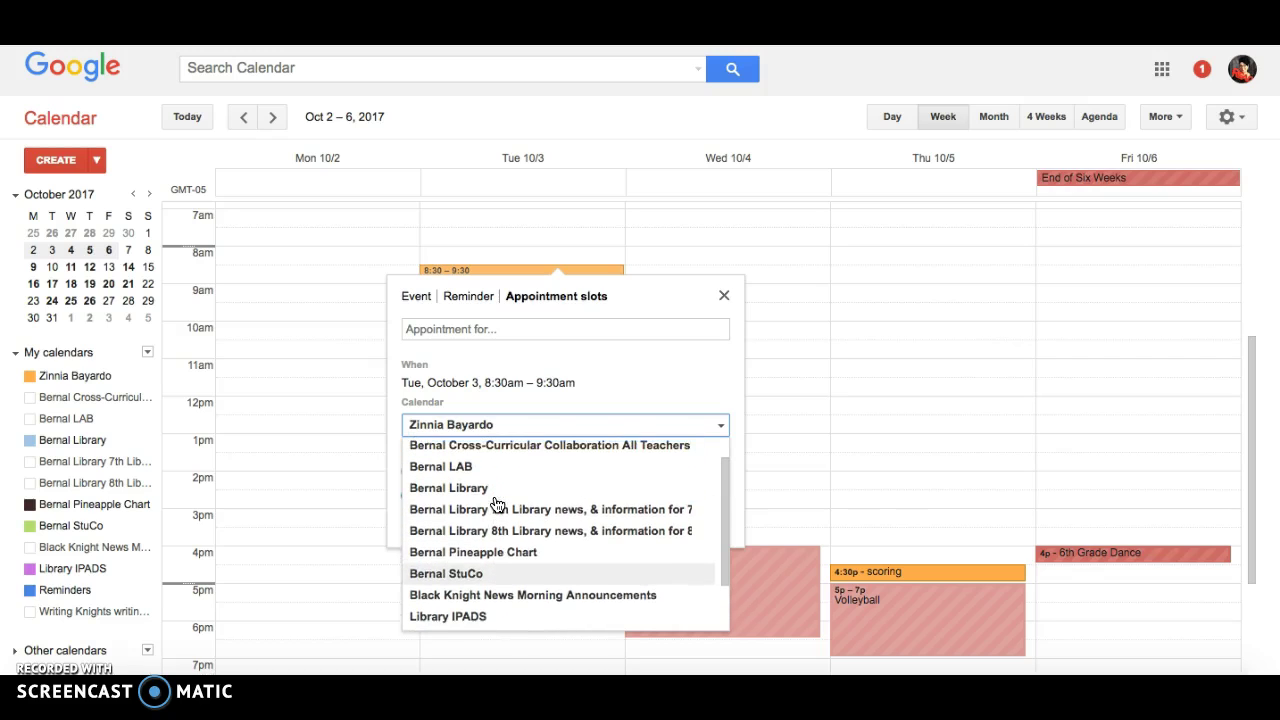
click(478, 496)
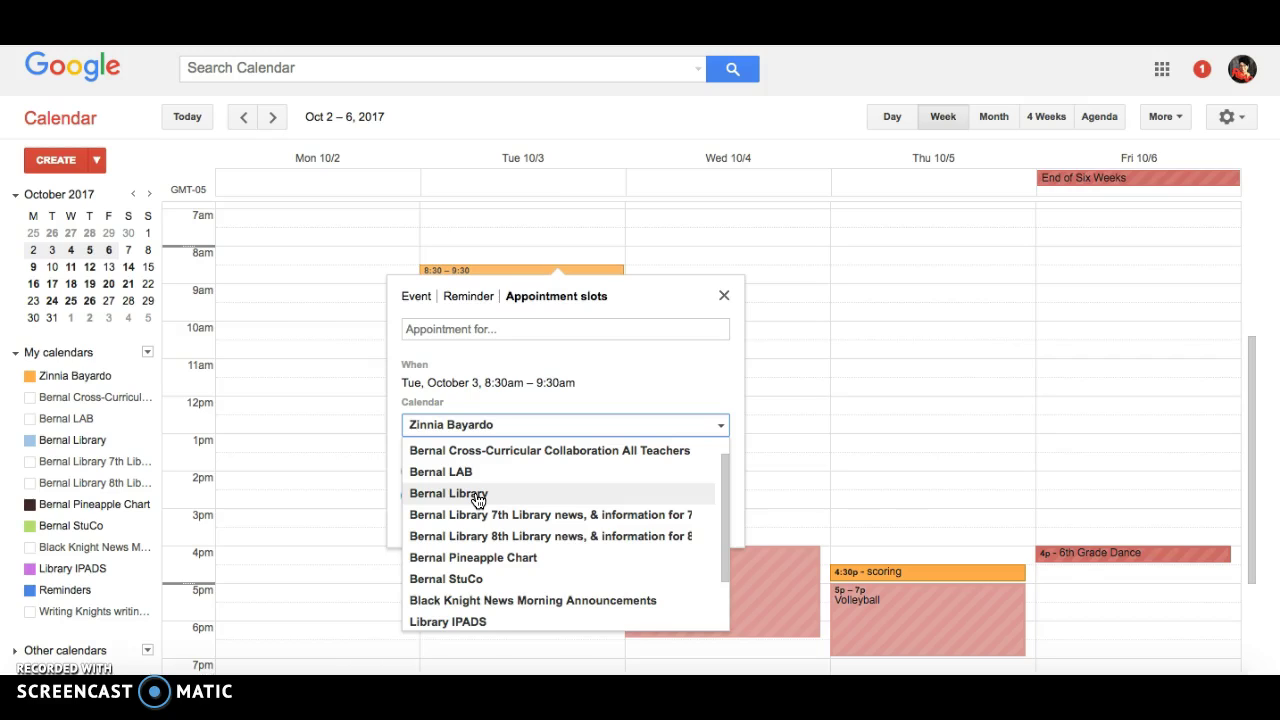
click(478, 496)
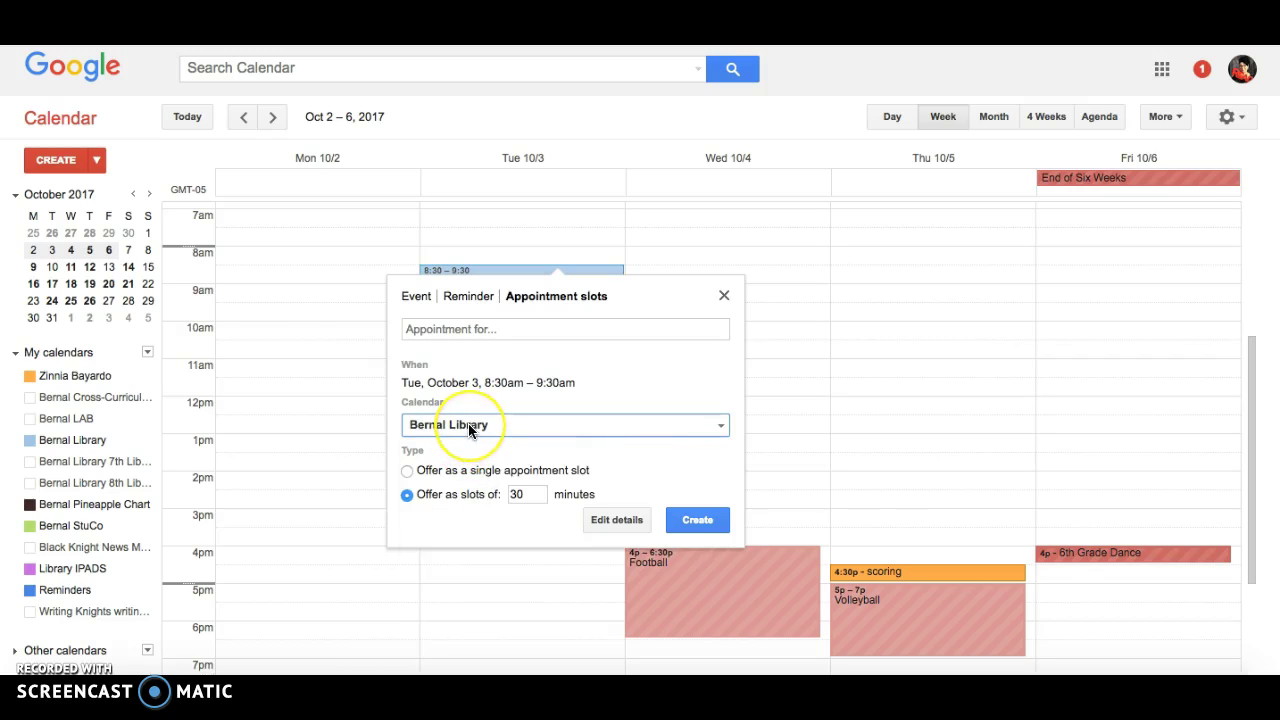
Title the slots '6th Library' and set the slot length to 45 minutes
click(496, 332)
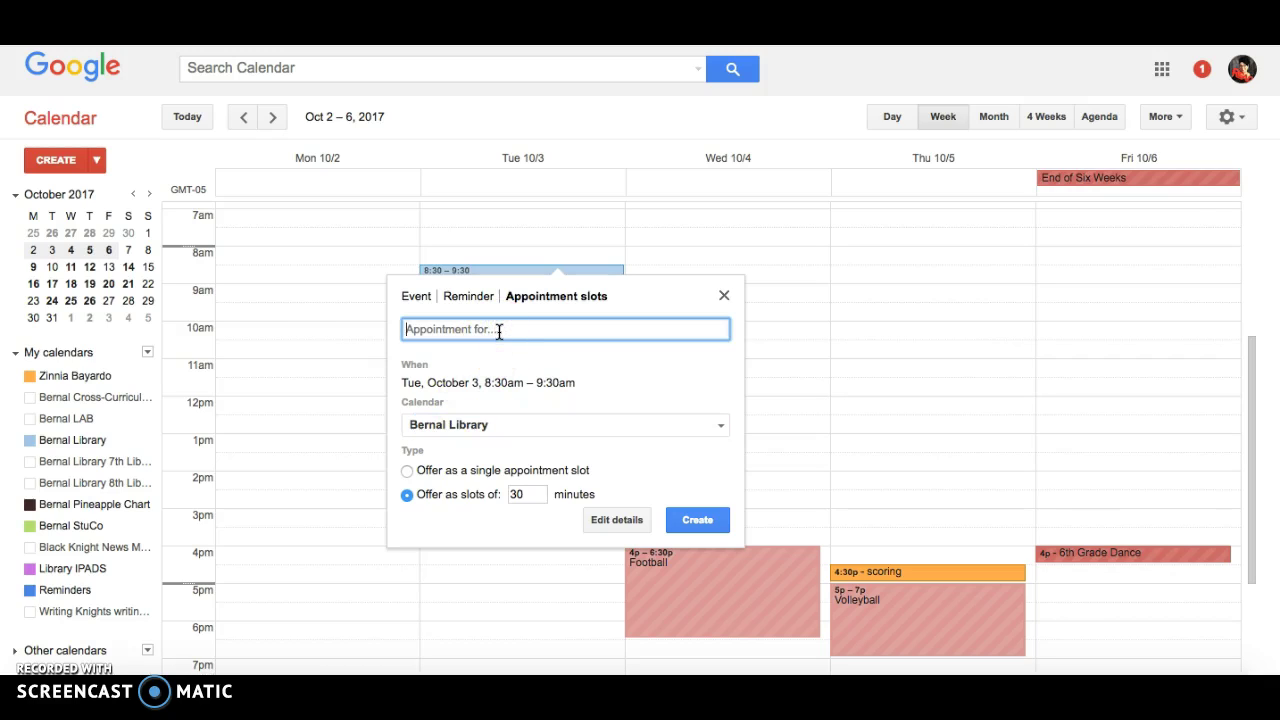
text(6th)
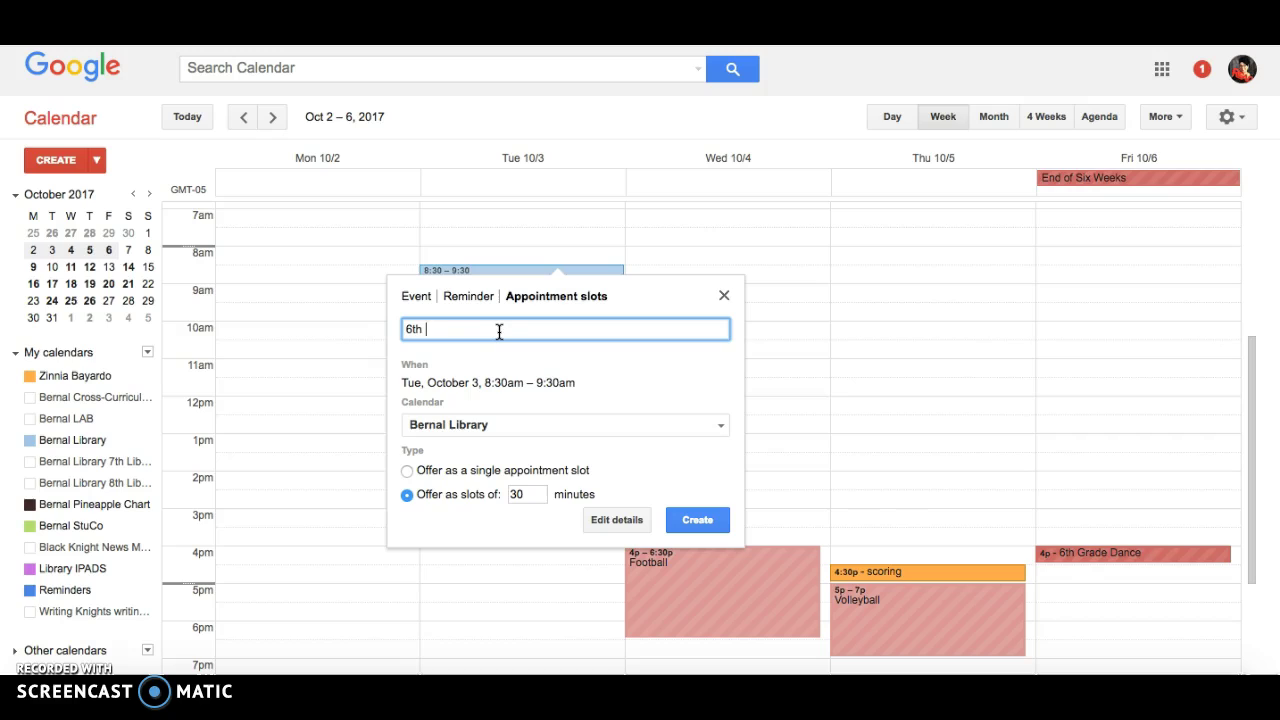
text( Libra)
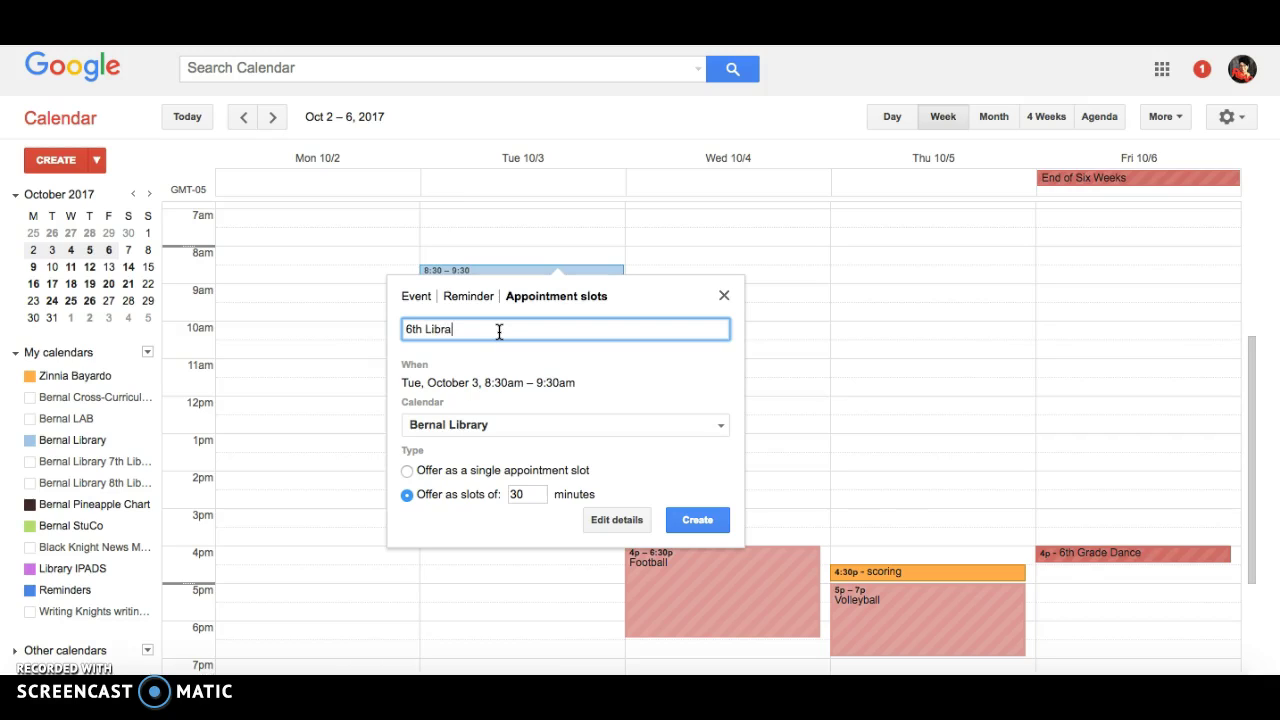
text(ry)
click(532, 493)
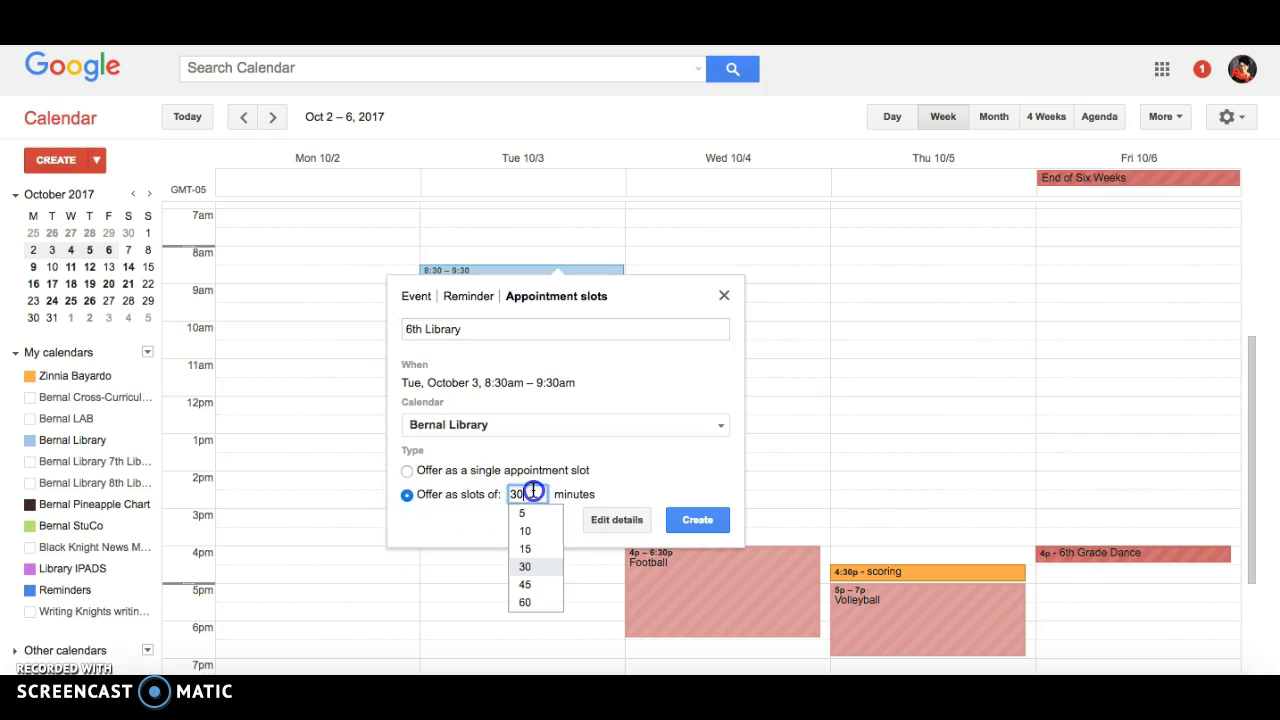
key(BackSpace)
key(BackSpace)
text(45)
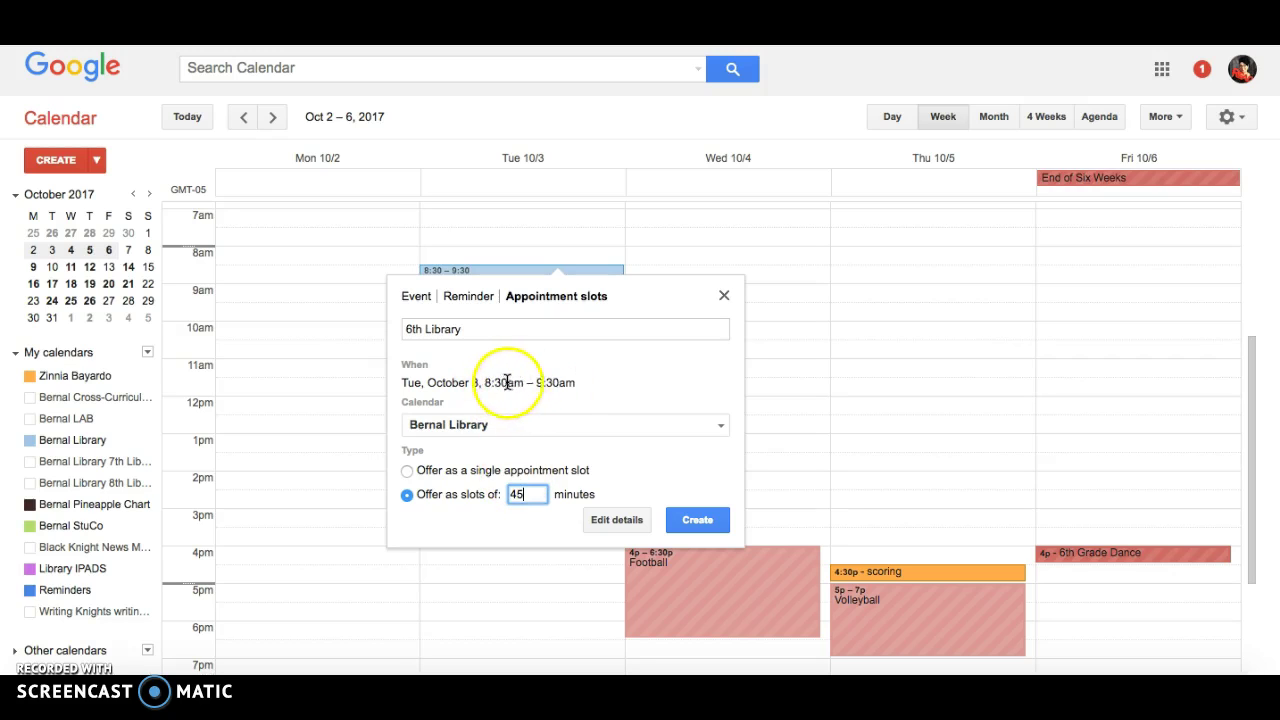
In the full slot details, change the time block to 8:25am–9:10am on 10/3/2017
click(605, 519)
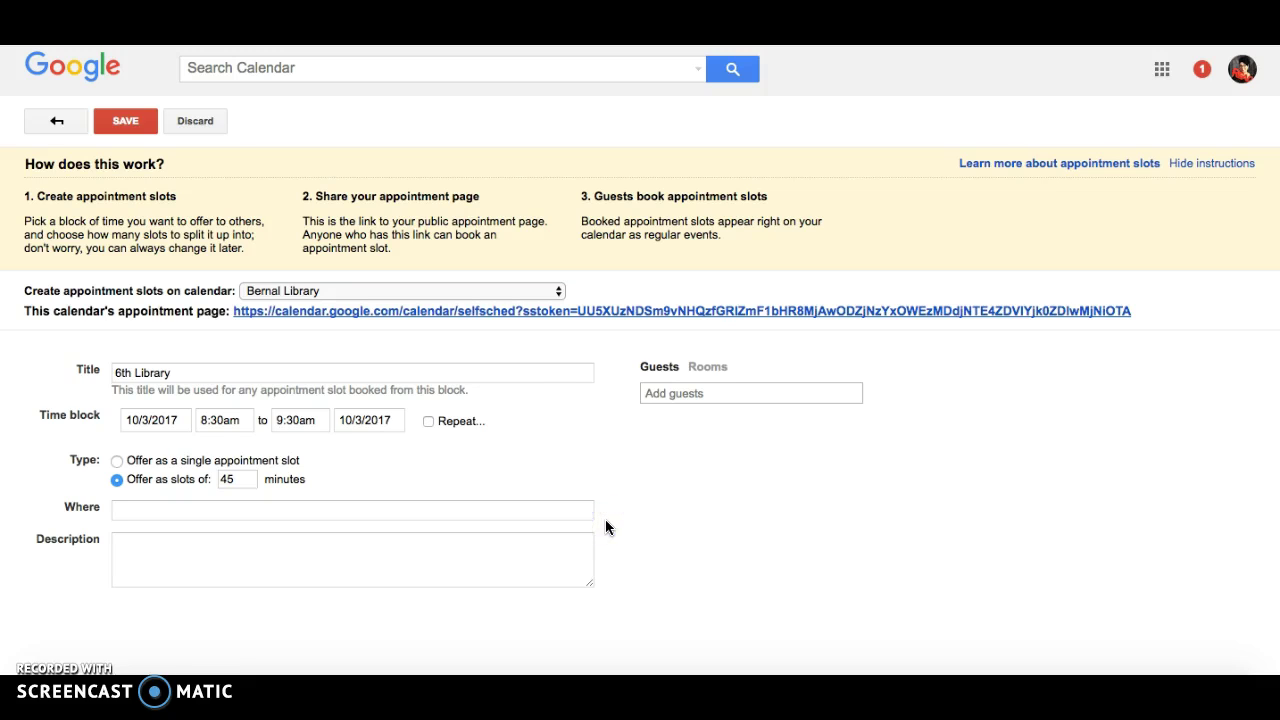
click(216, 420)
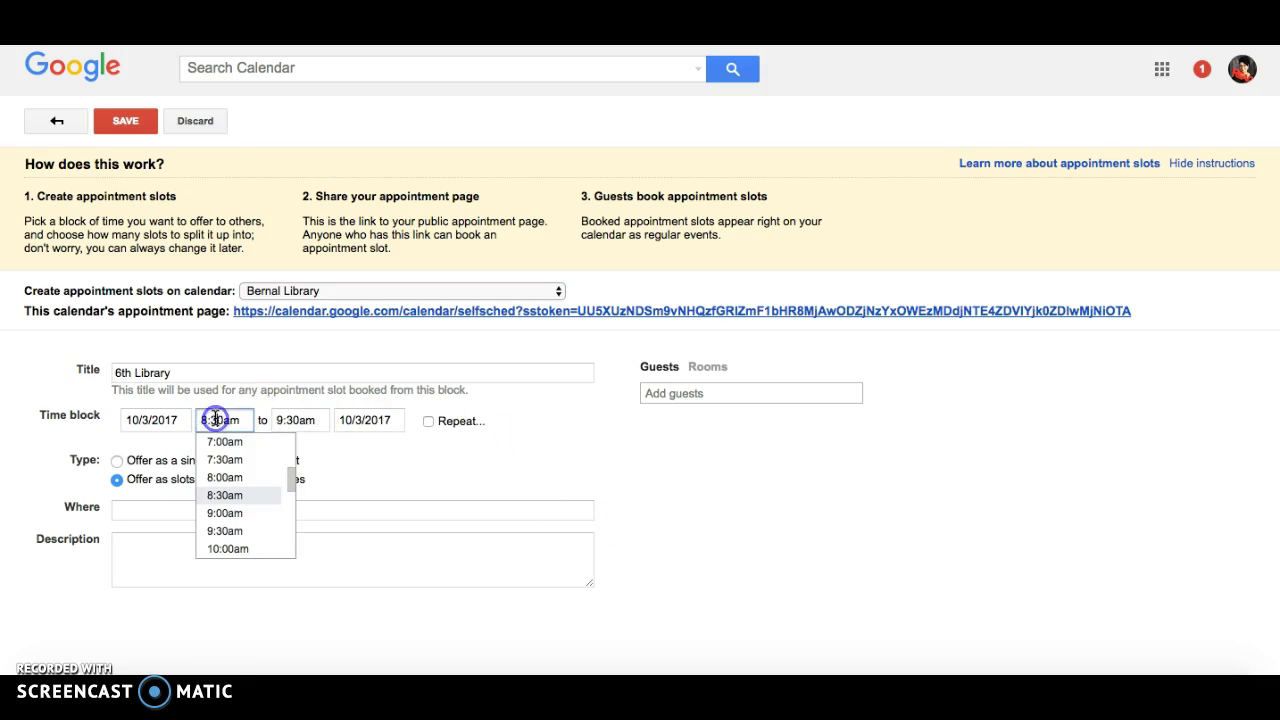
double_click(216, 420)
text(2)
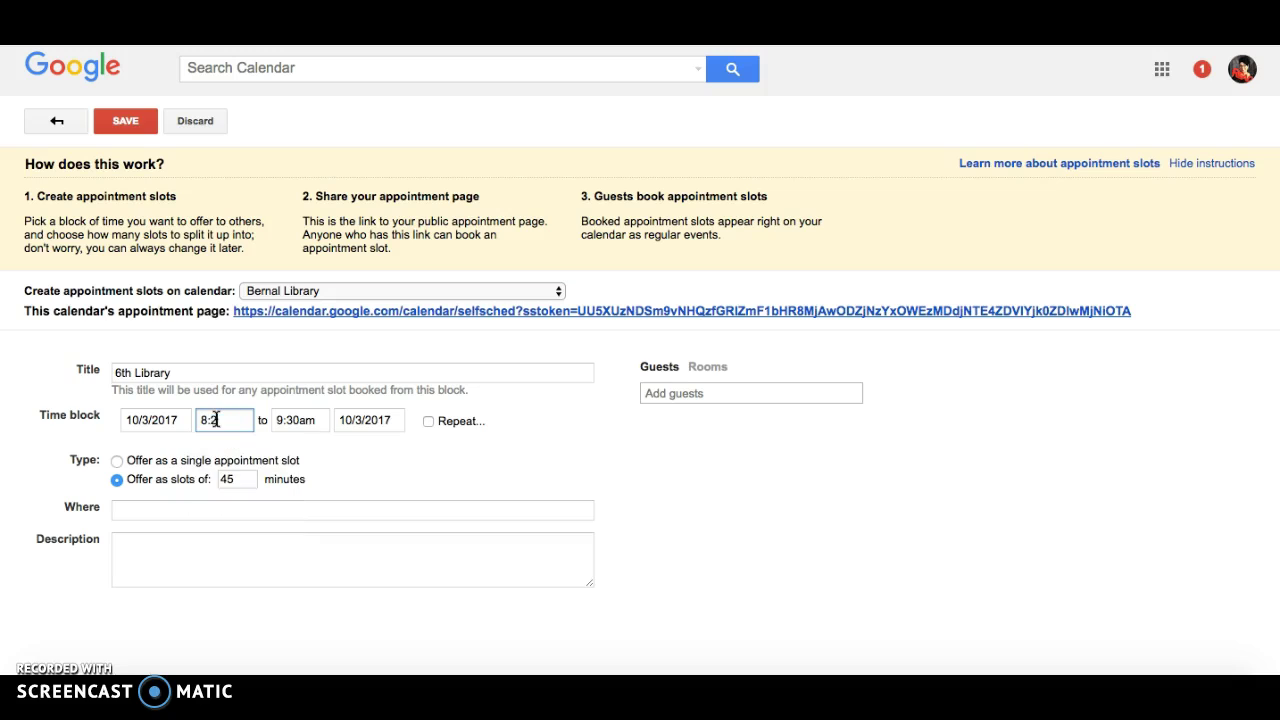
text(5)
click(294, 420)
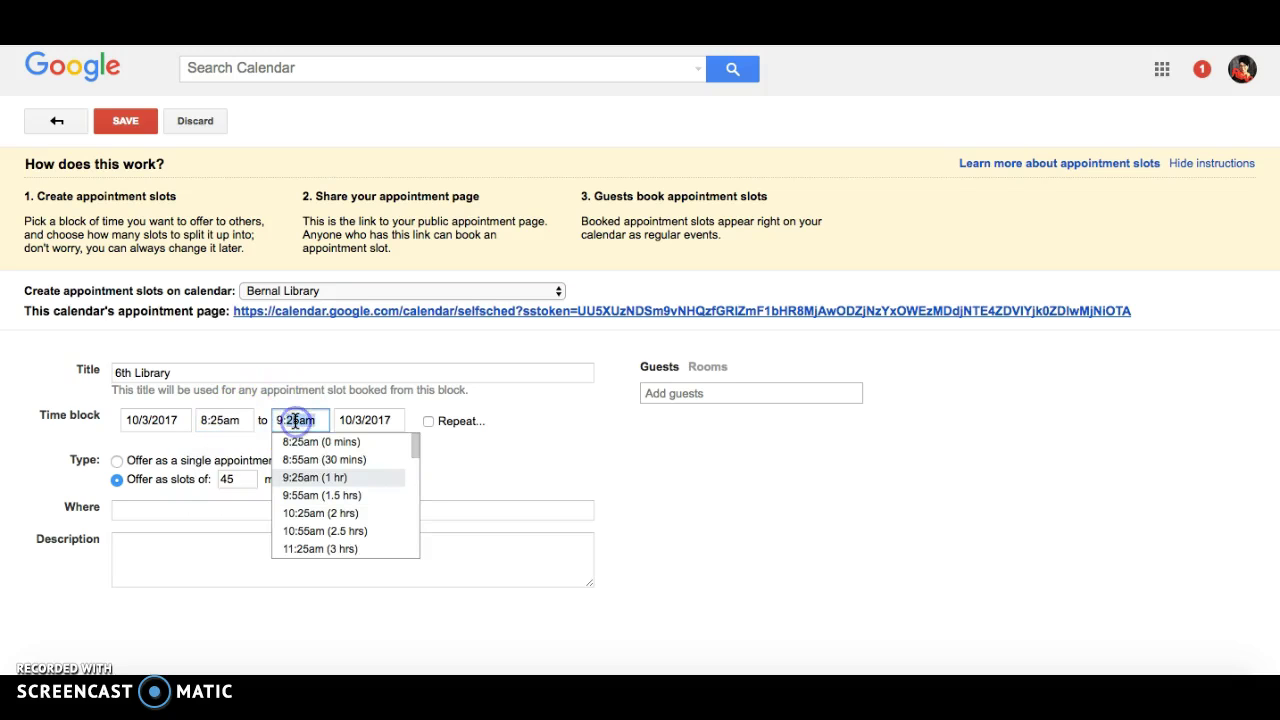
double_click(295, 420)
text(10)
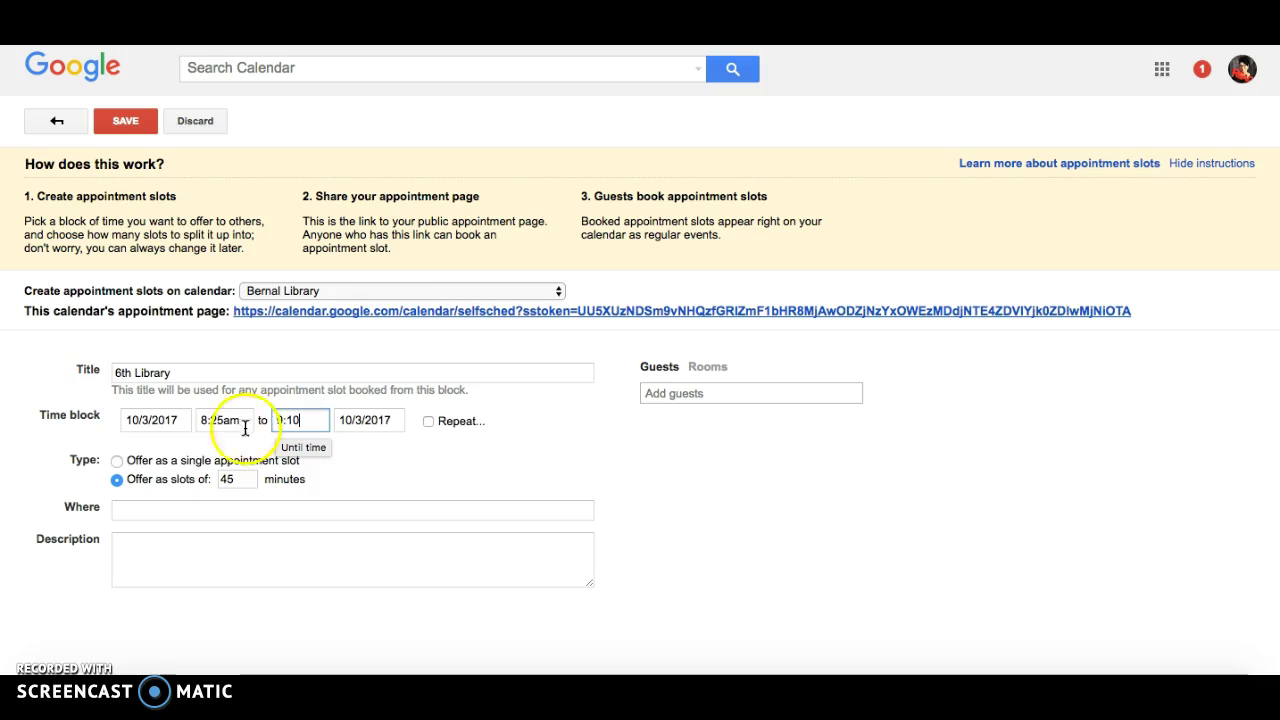
Set the 8:25–9:10am block to repeat daily, ending on Oct 6, 2017
click(429, 421)
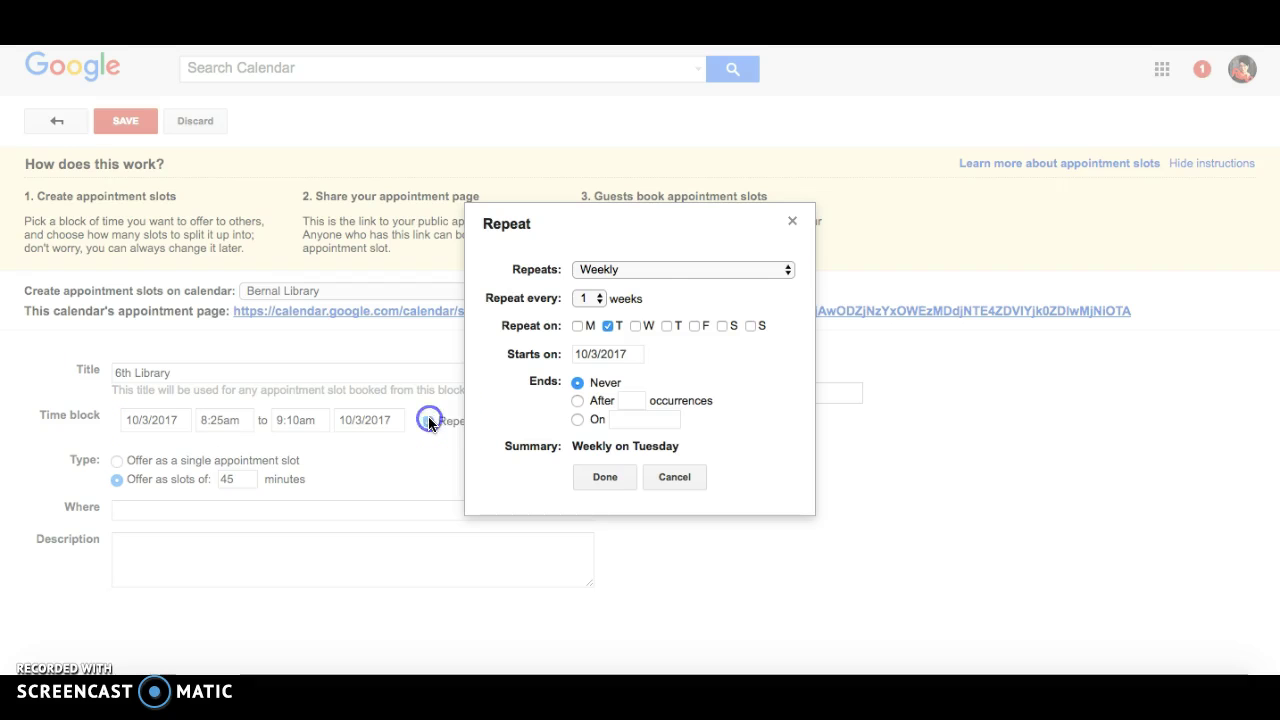
click(631, 265)
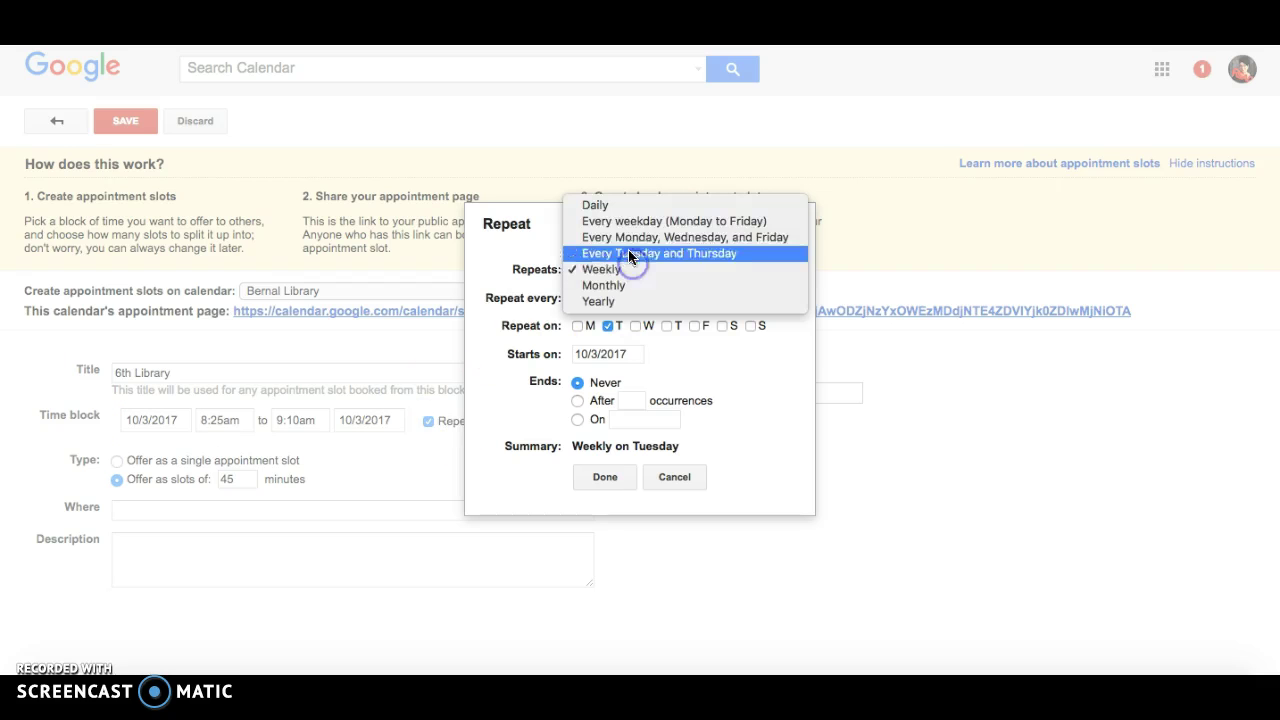
click(623, 209)
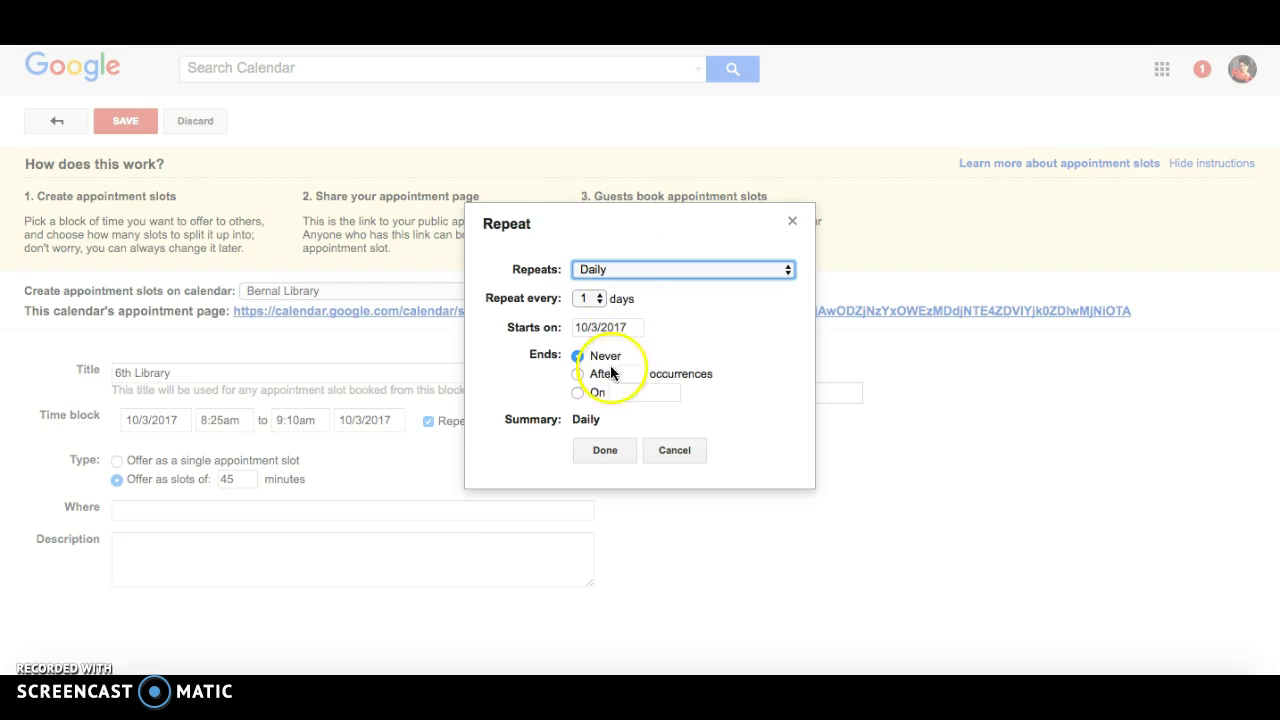
click(593, 393)
click(615, 392)
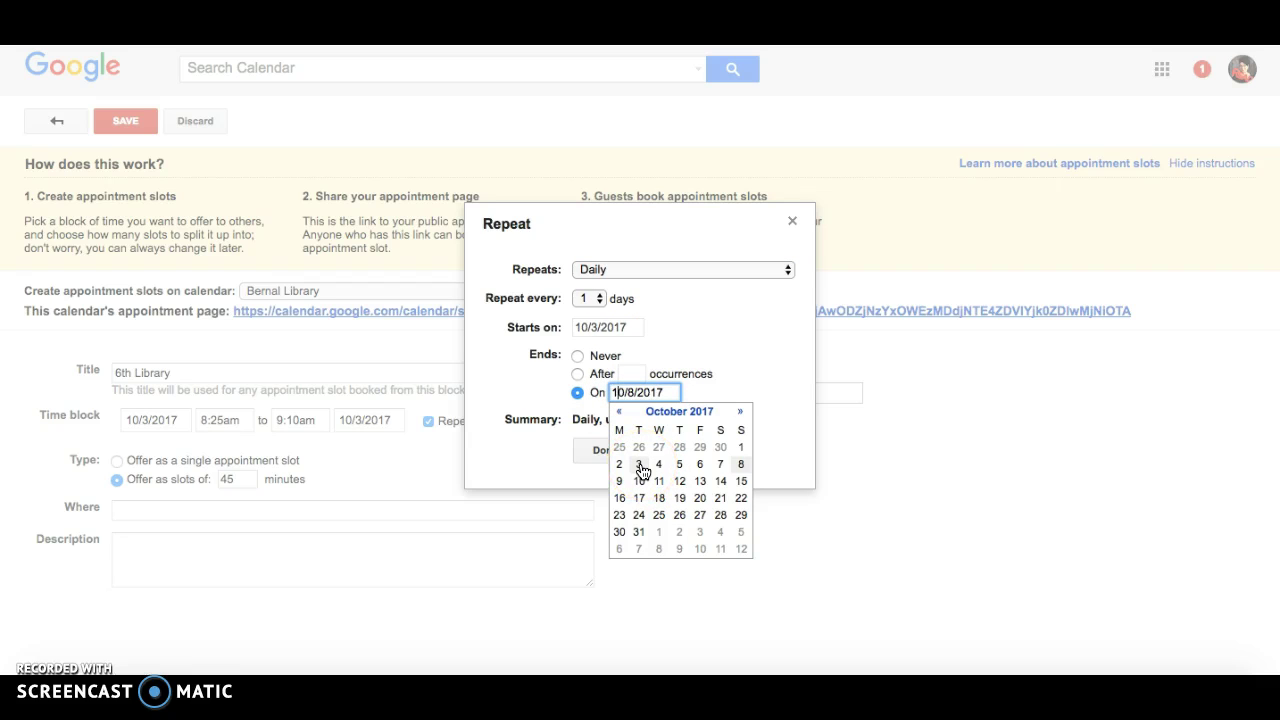
click(700, 464)
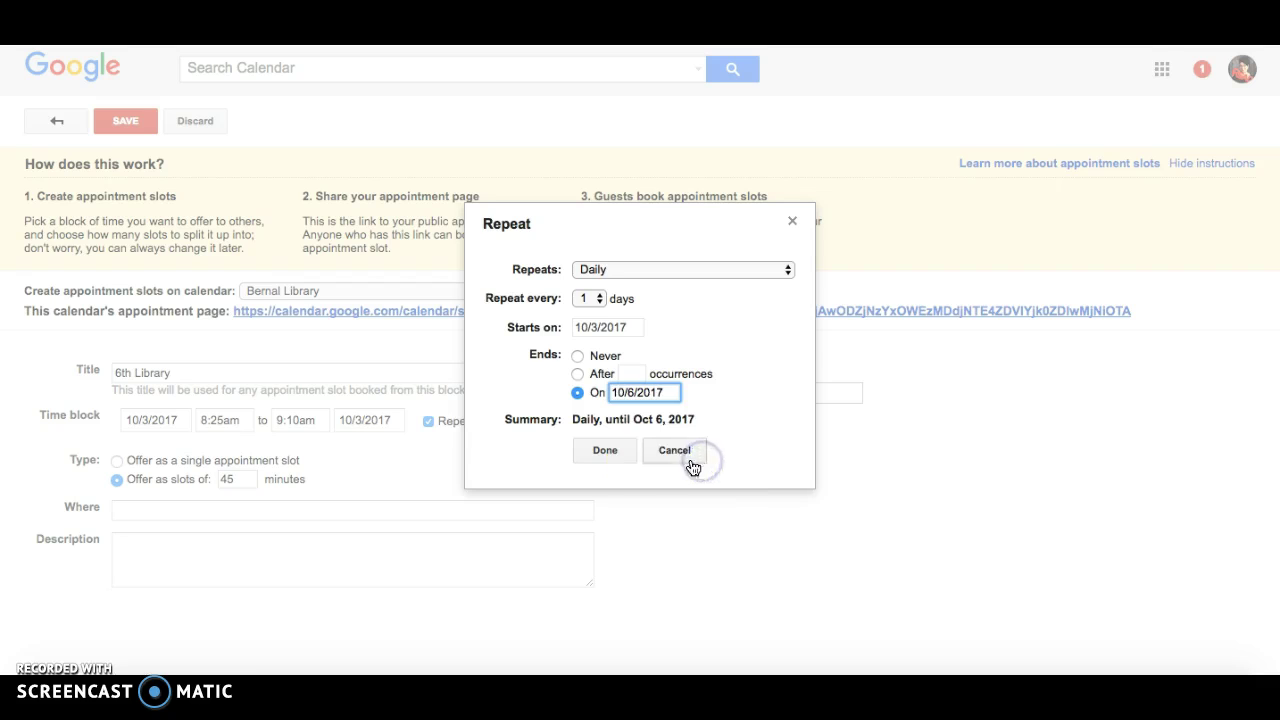
click(605, 450)
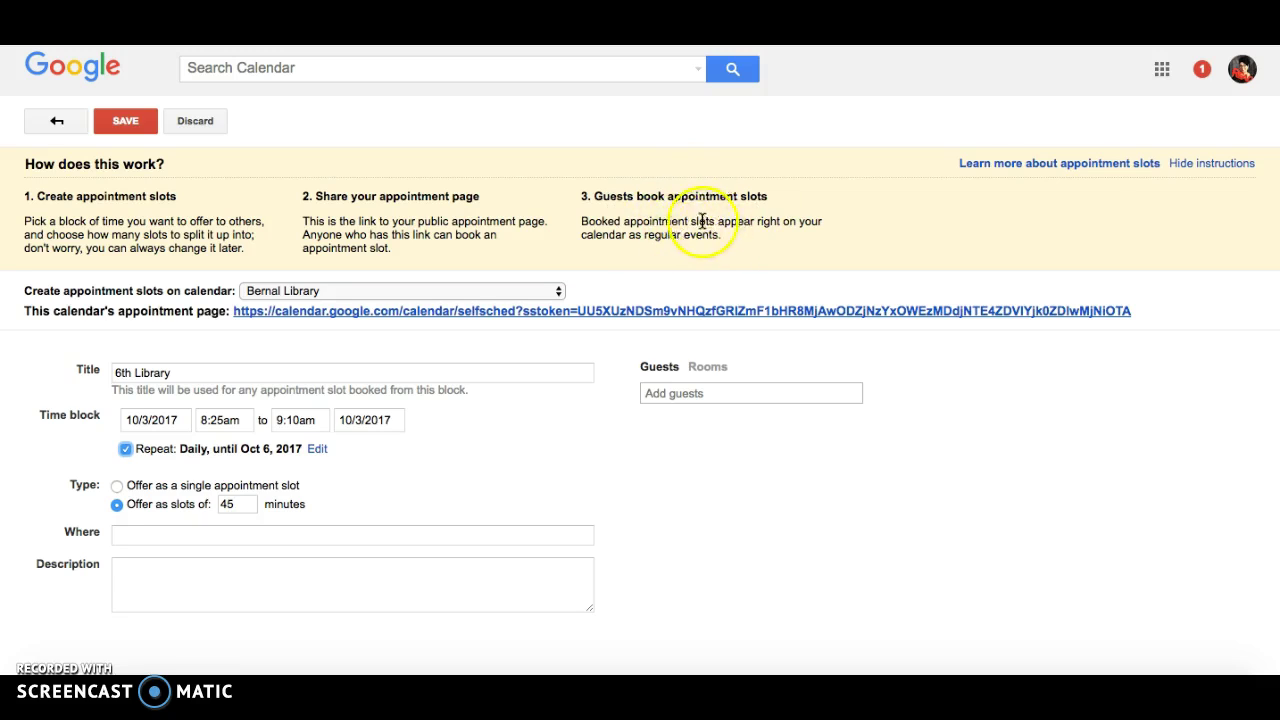
click(278, 537)
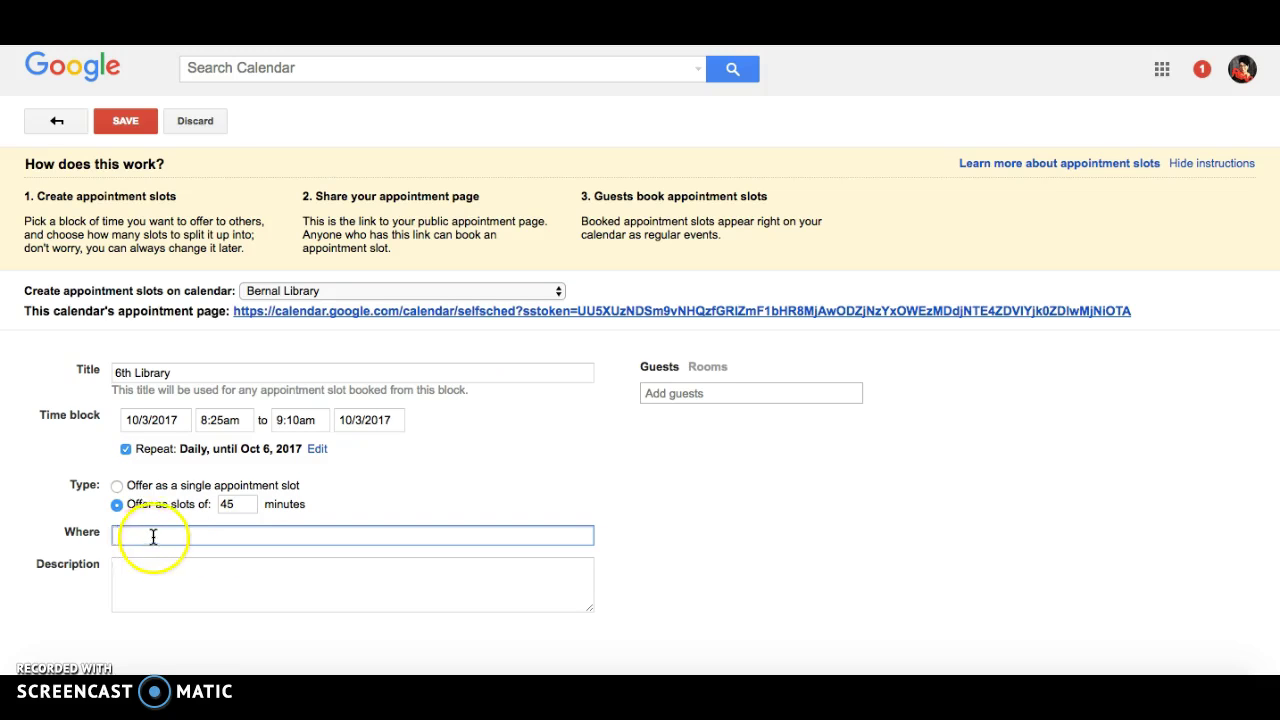
click(131, 575)
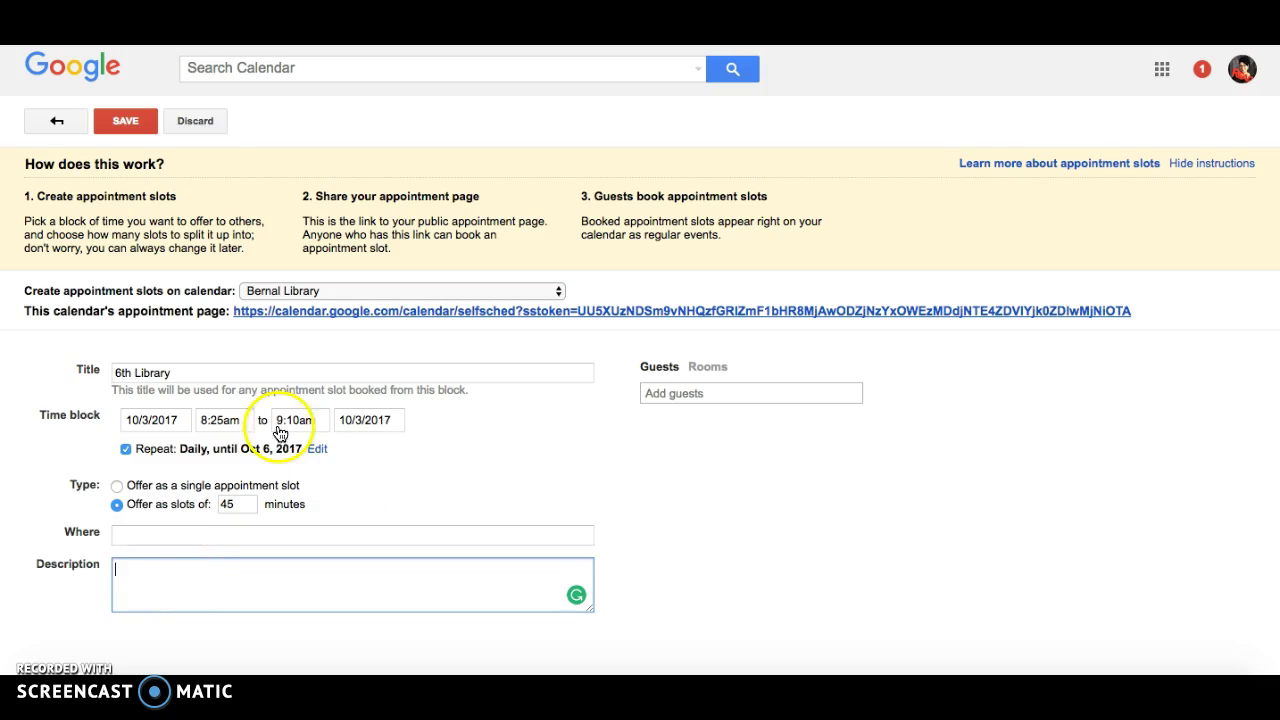
Save the daily 6th Library slots and open Tuesday's slot block
click(126, 124)
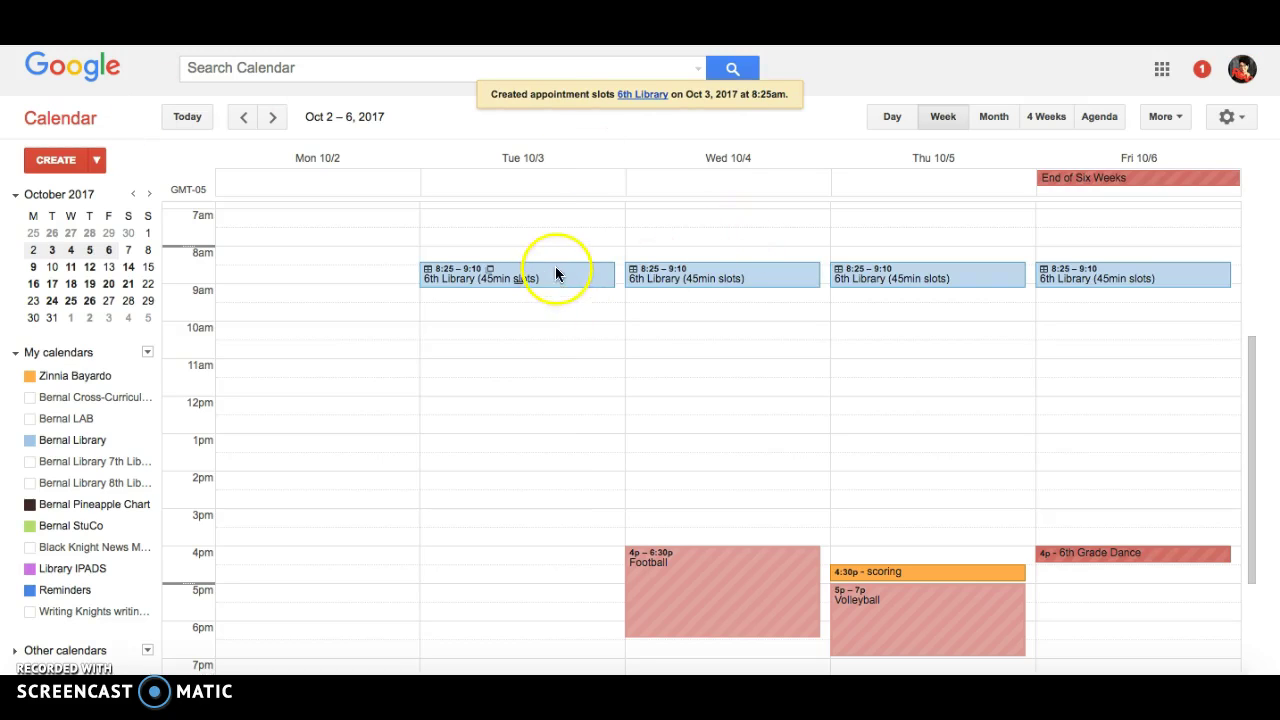
click(480, 278)
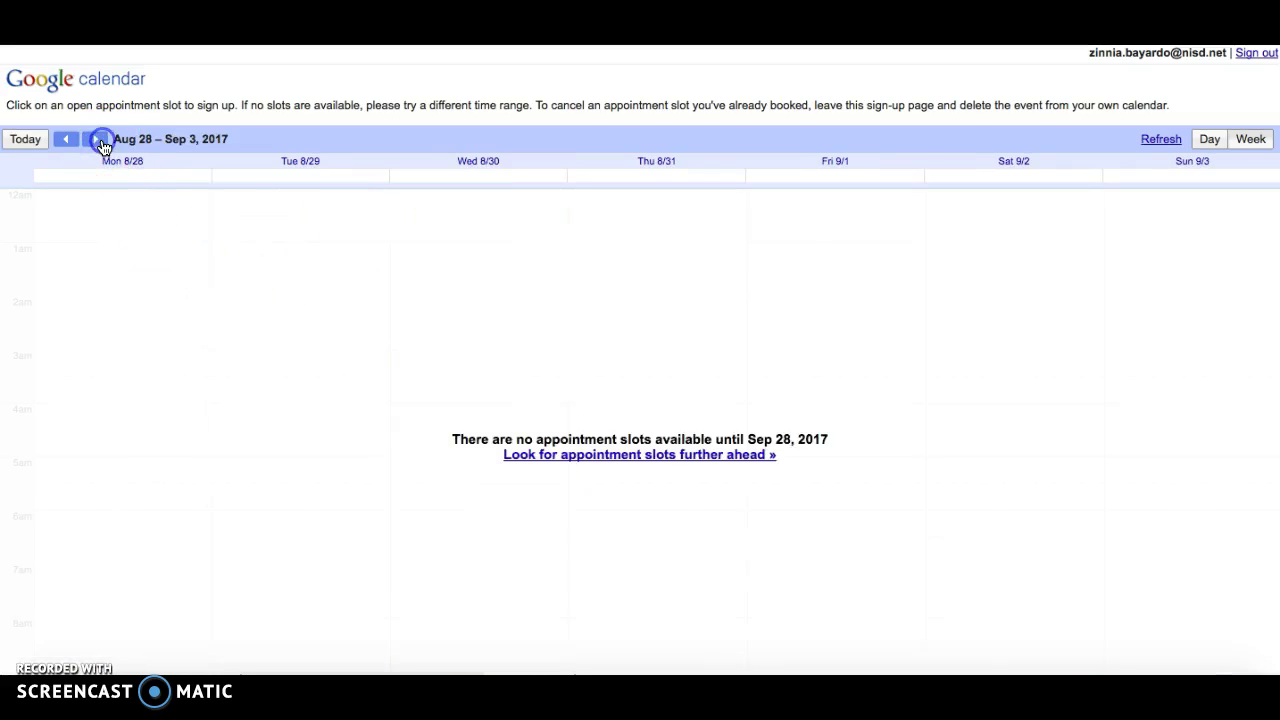
Move the booking page forward to Oct 9–15, then back to the Oct 2–8, 2017 week
click(97, 140)
click(97, 140)
click(97, 140)
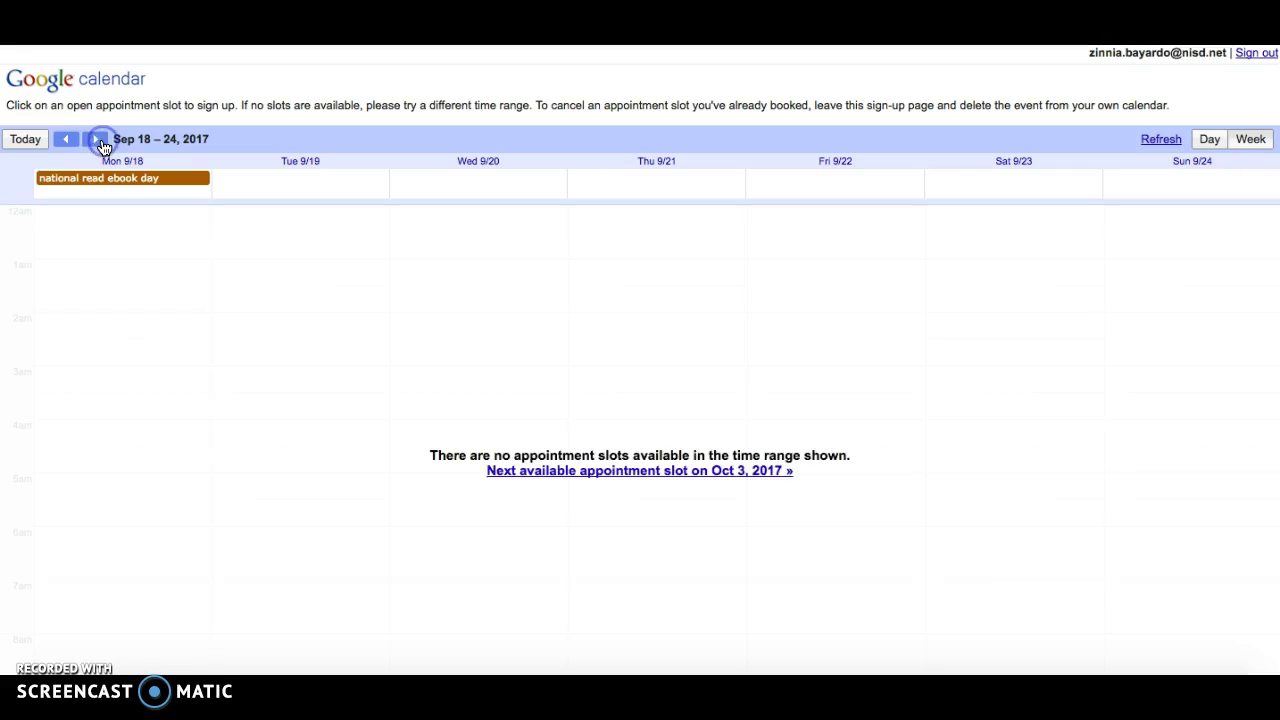
click(97, 140)
click(97, 140)
click(97, 140)
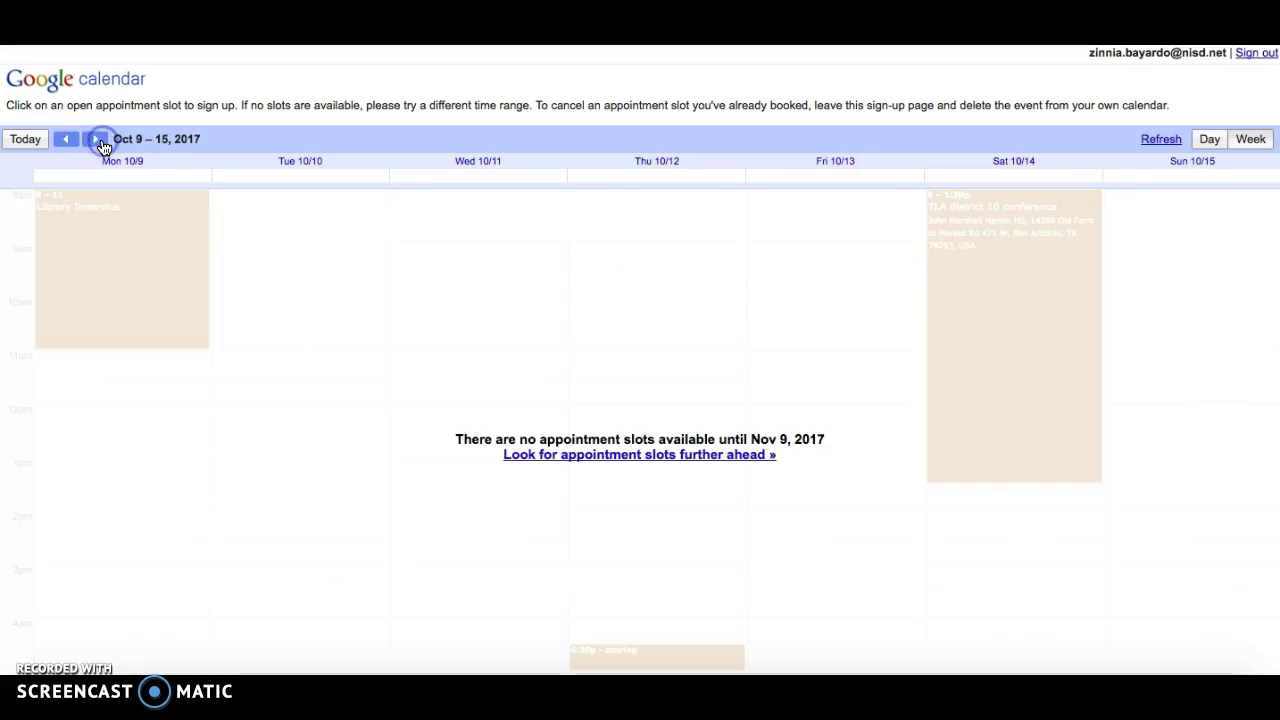
click(68, 139)
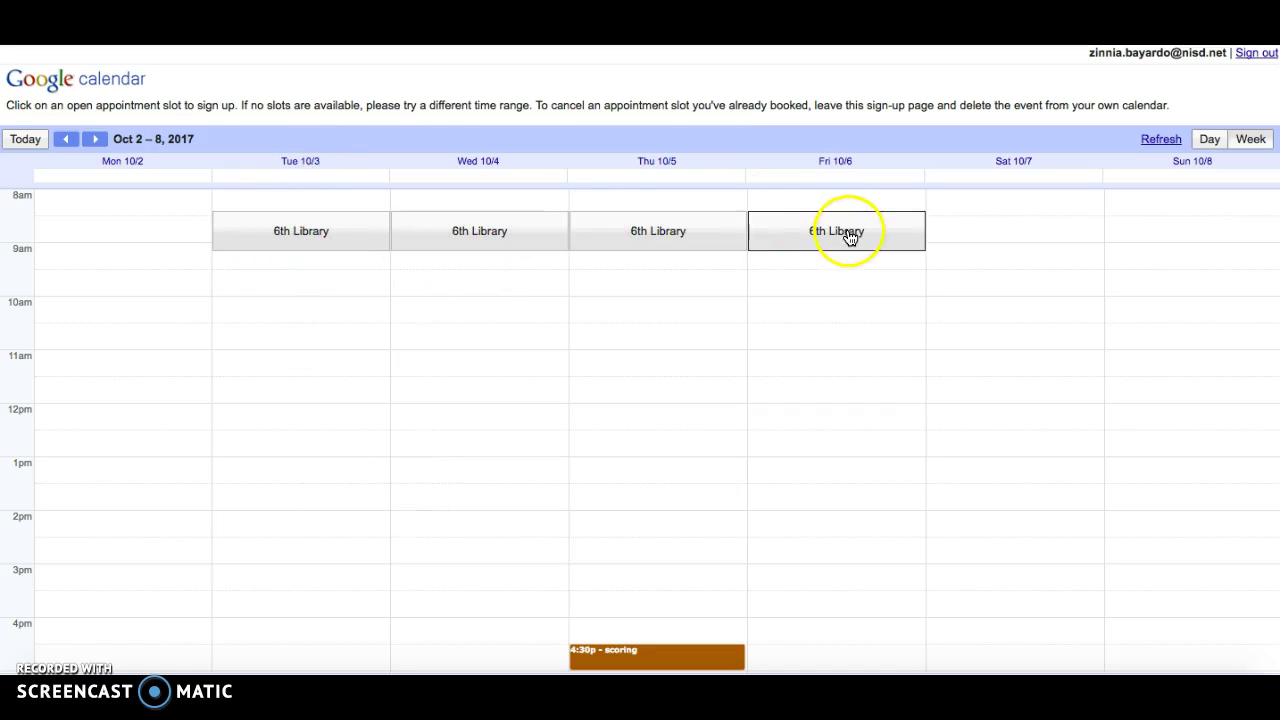
Book Tuesday's 8:25–9:10 6th Library slot with the description 'checkout only'
click(296, 241)
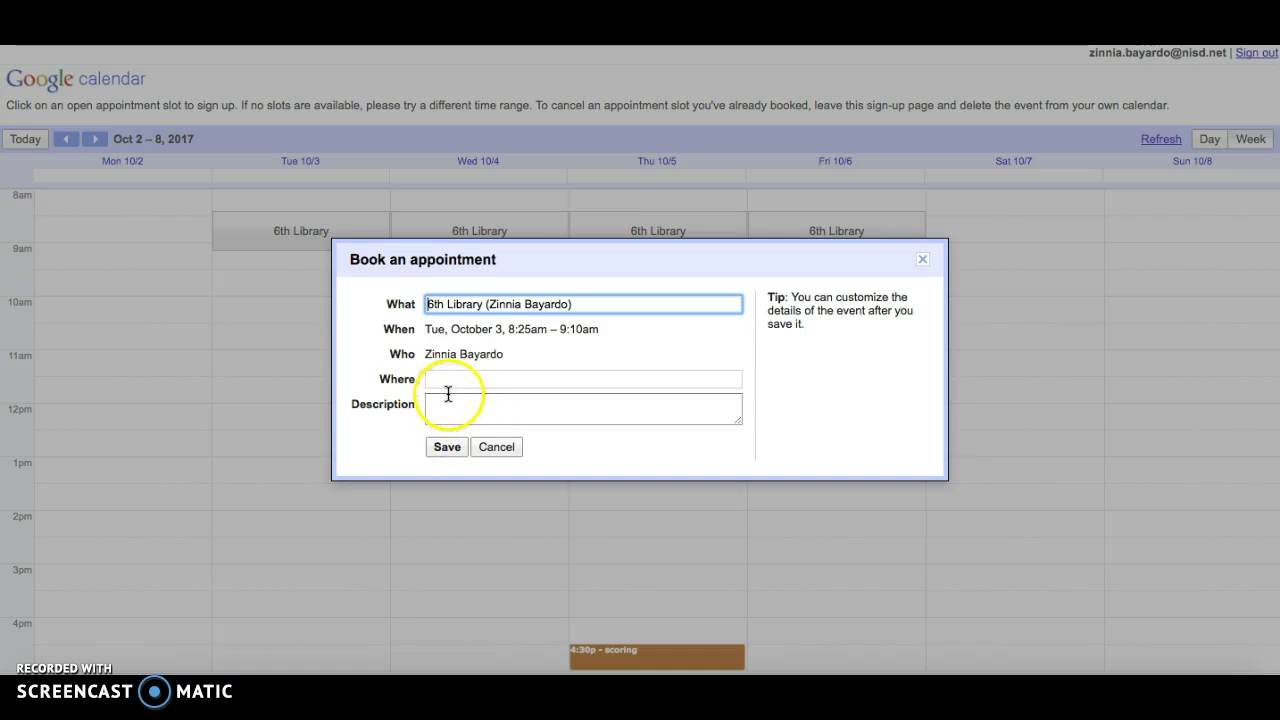
drag(424, 354, 501, 354)
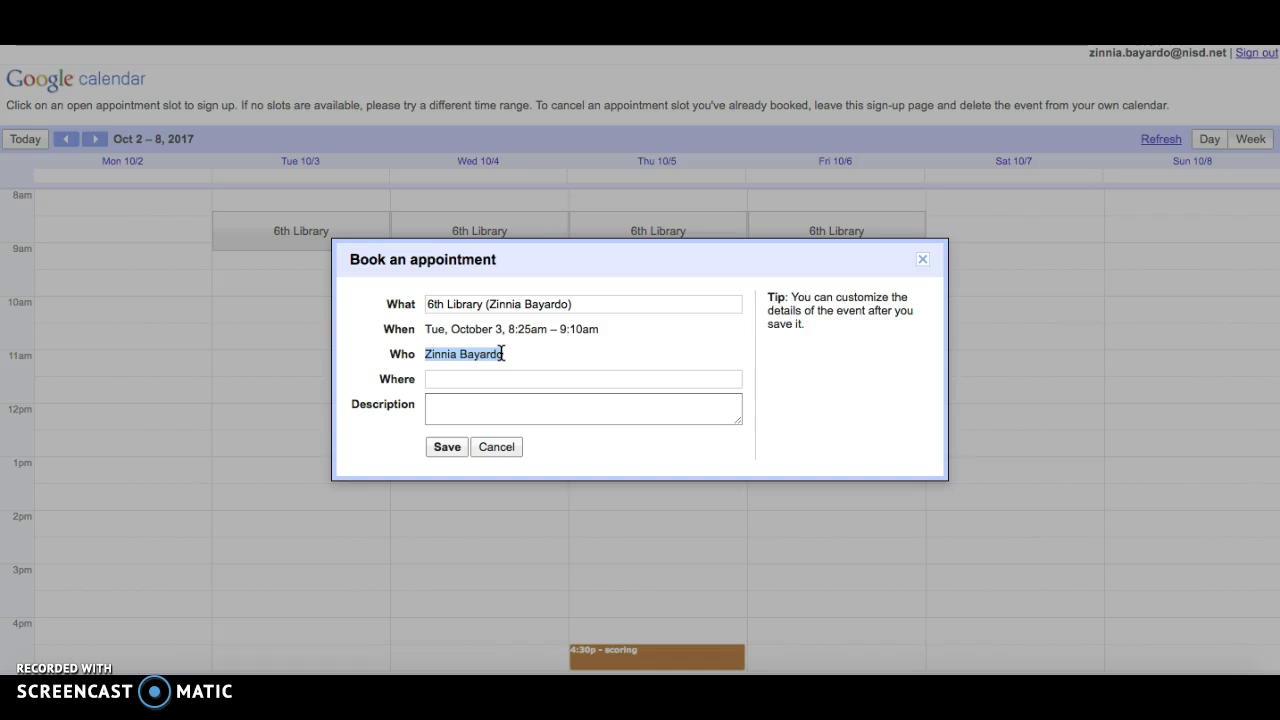
click(447, 304)
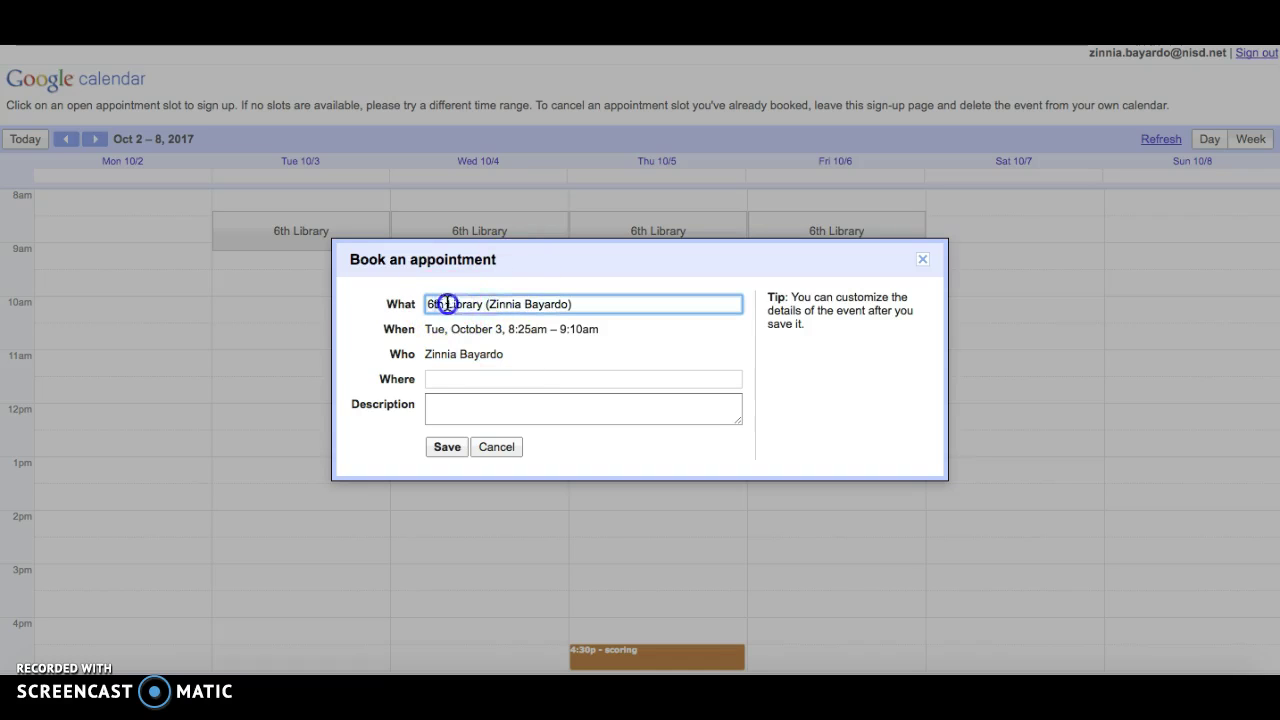
drag(447, 304, 560, 309)
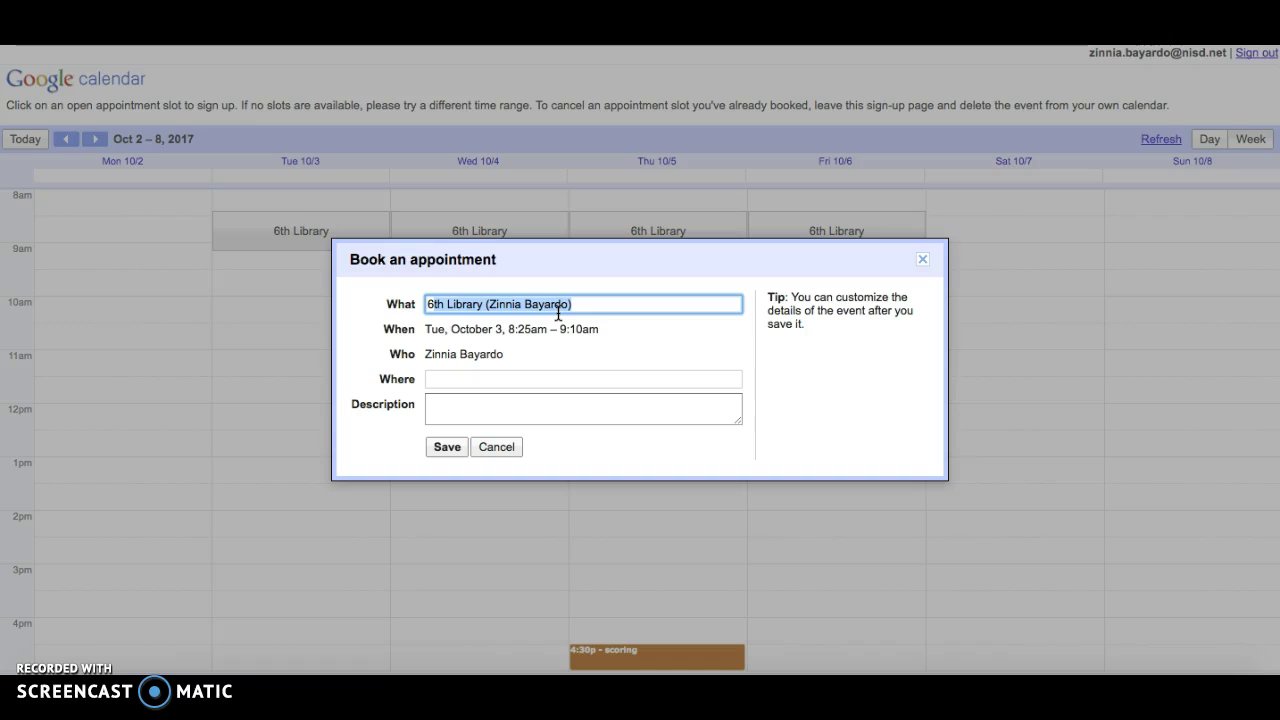
click(449, 379)
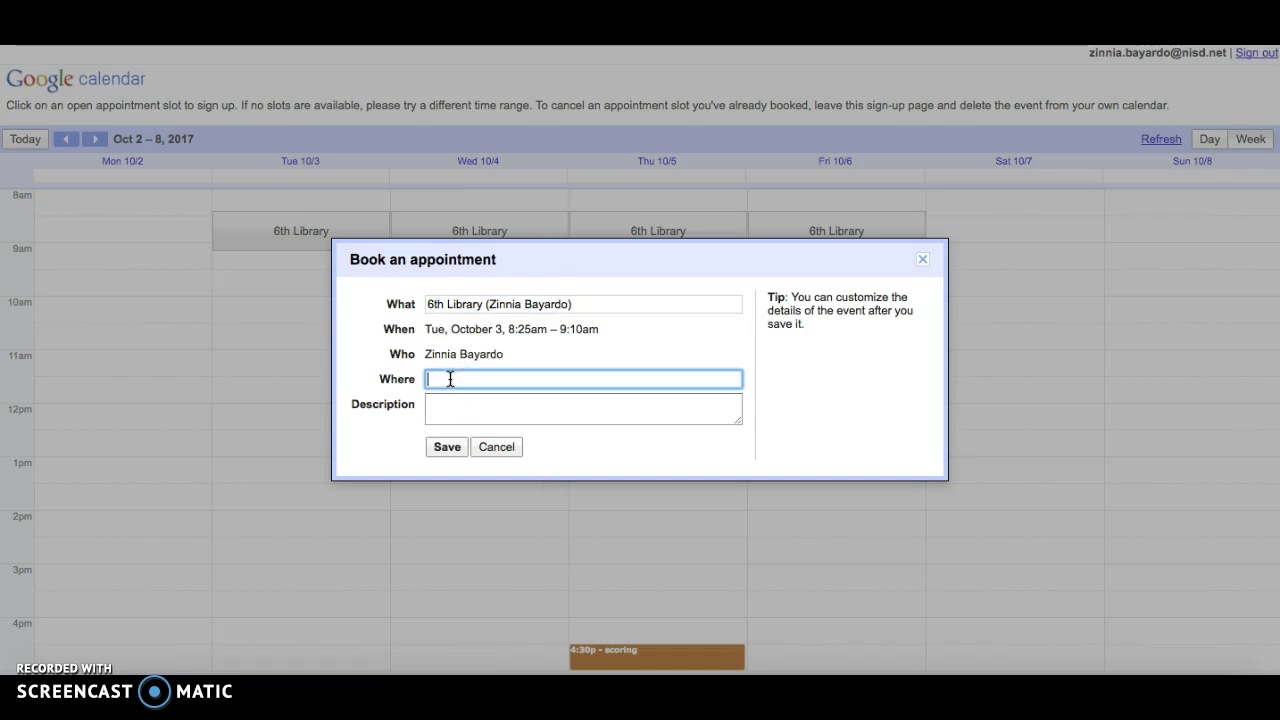
key(Tab)
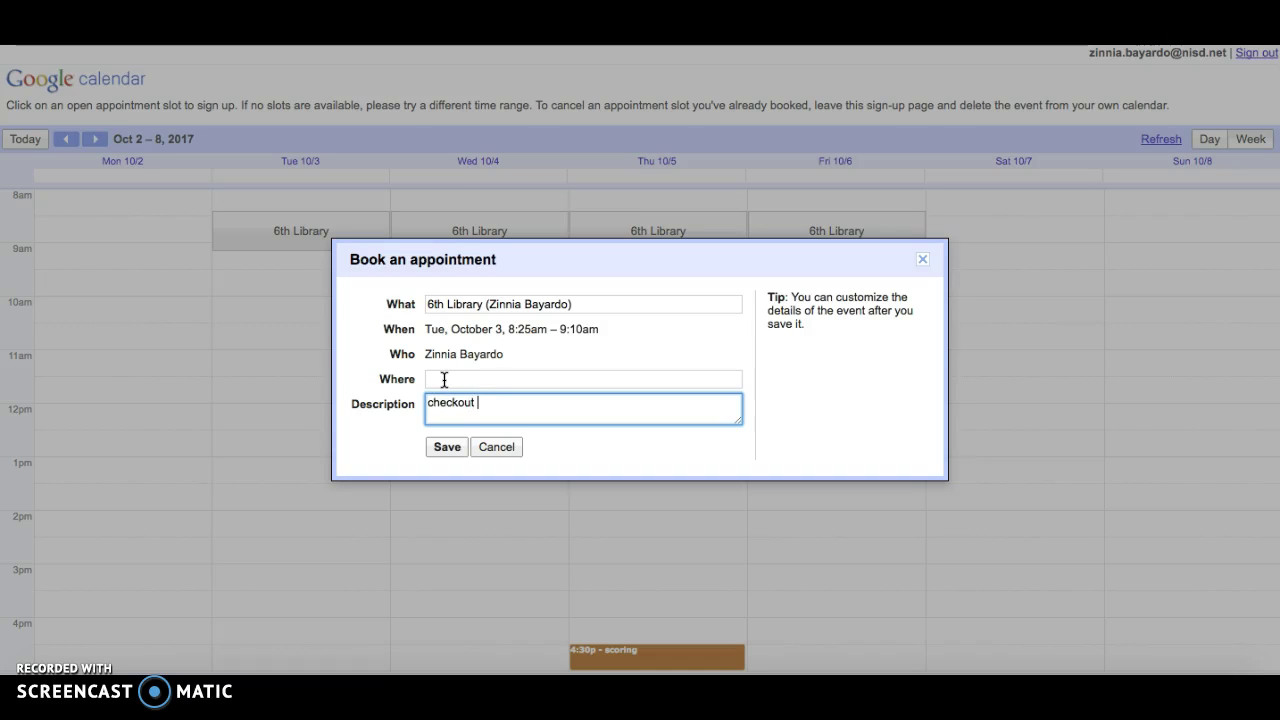
click(448, 452)
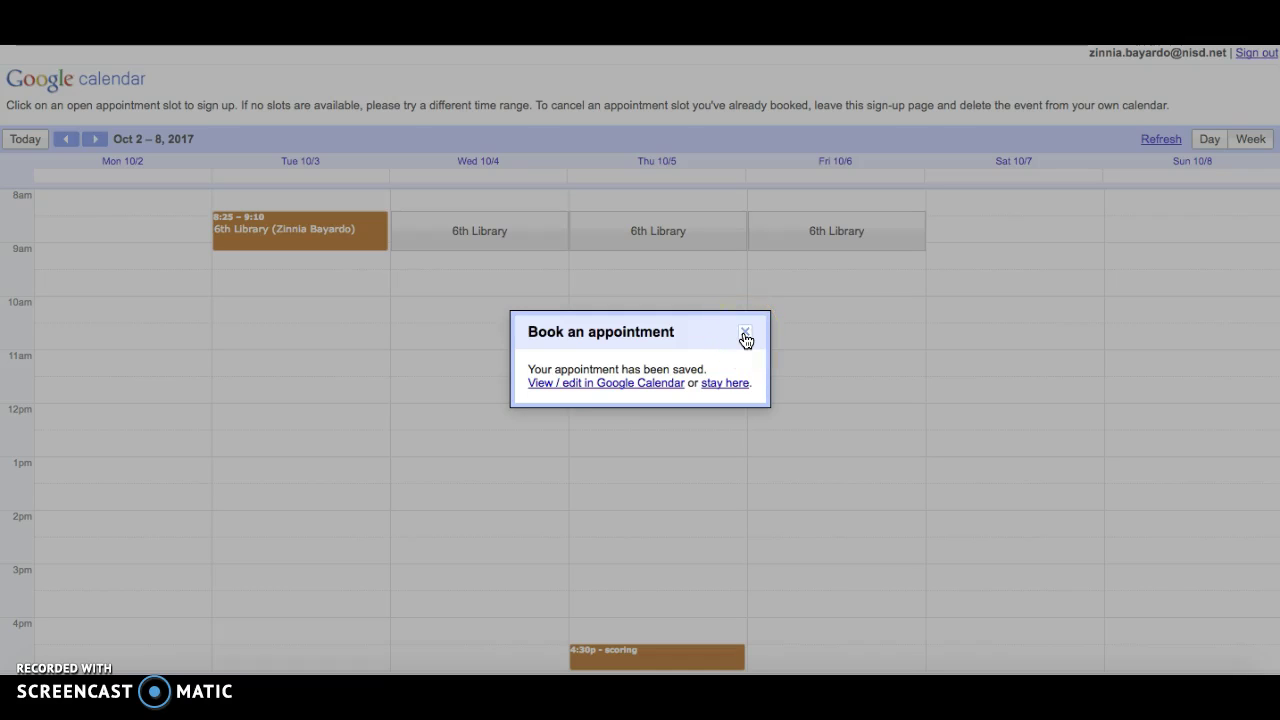
Open the booked Oct 3, 8:25–9:10am 6th Library event's details in the main calendar
click(627, 388)
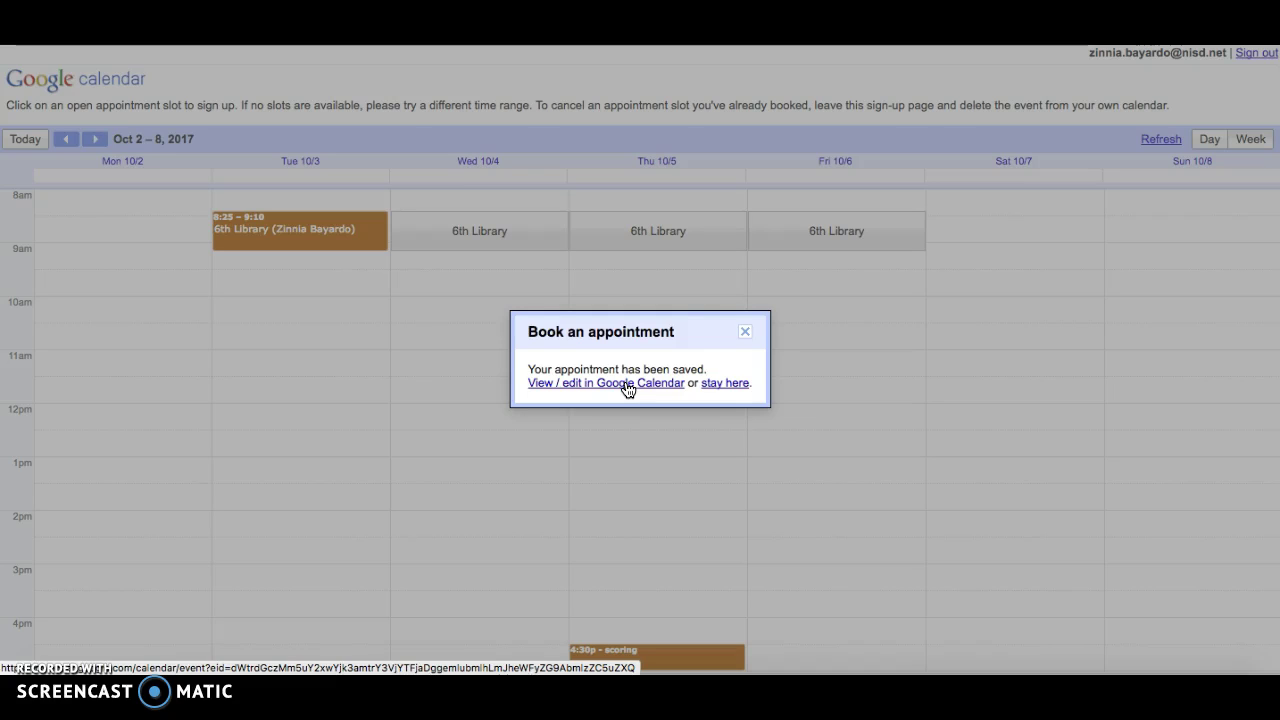
click(627, 385)
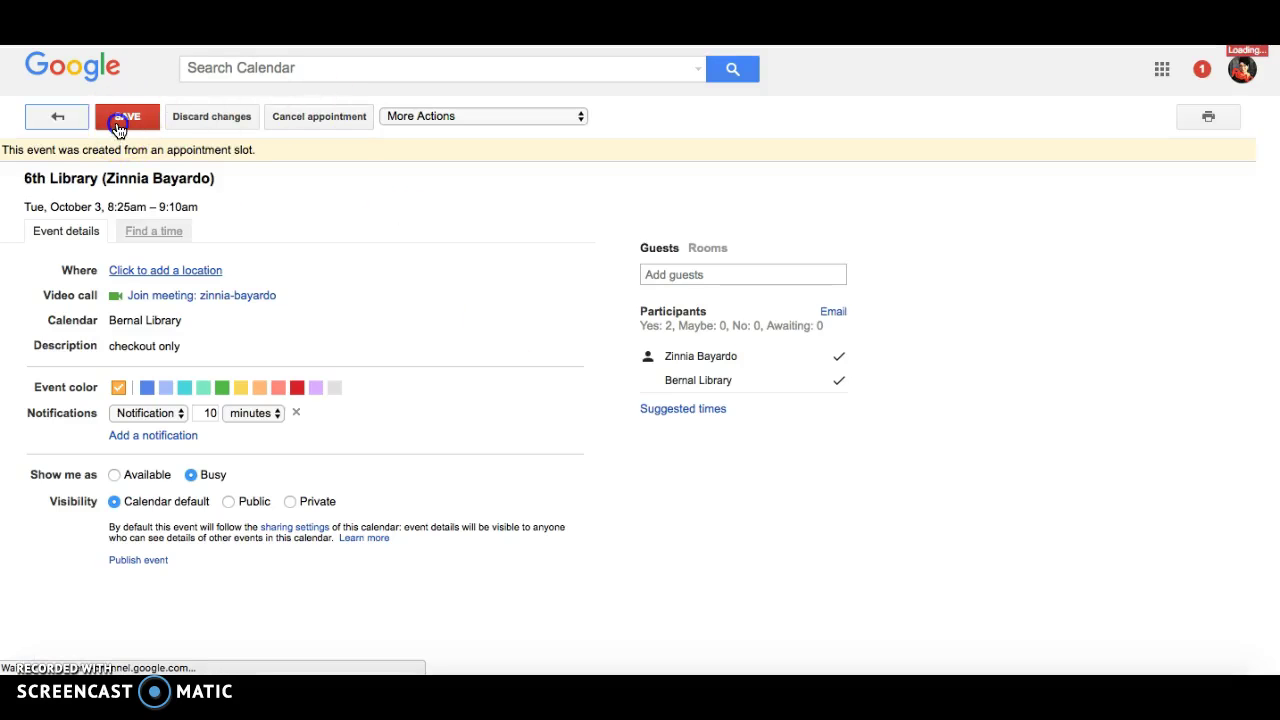
Save the booking, go to the Oct 2–6, 2017 week, and reopen Tuesday's 6th Library slot block
click(120, 118)
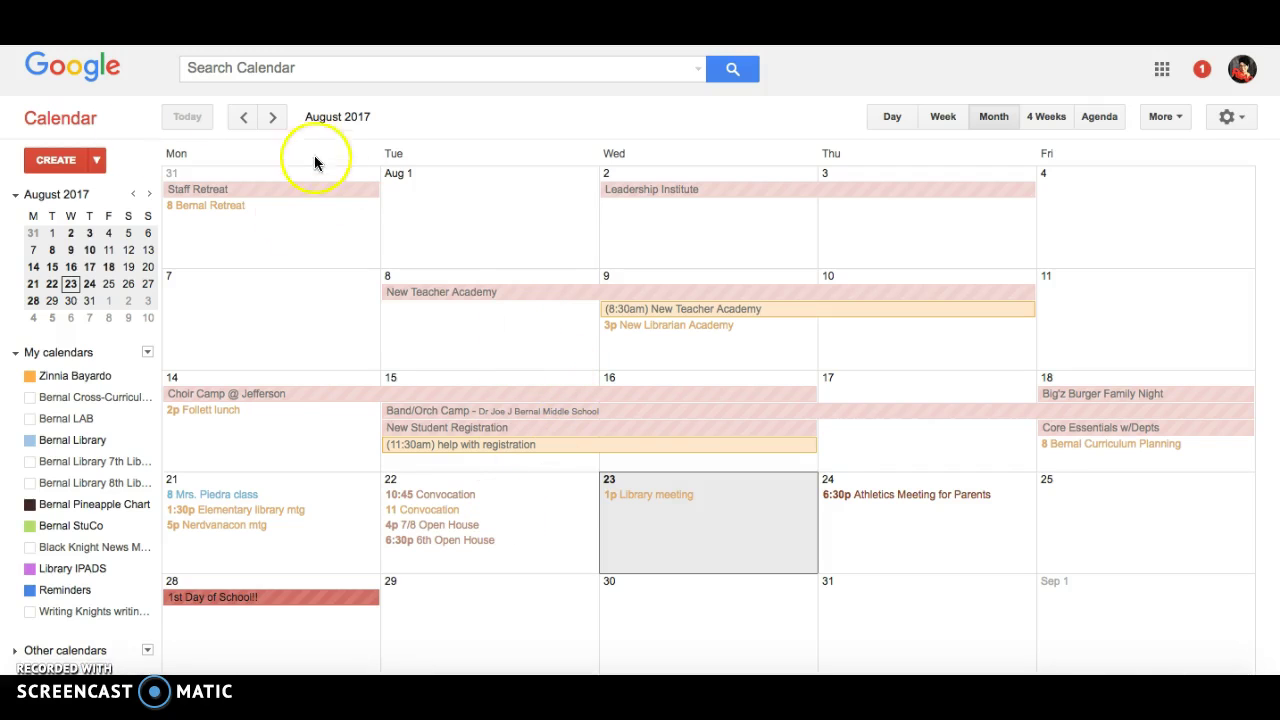
click(274, 119)
click(282, 123)
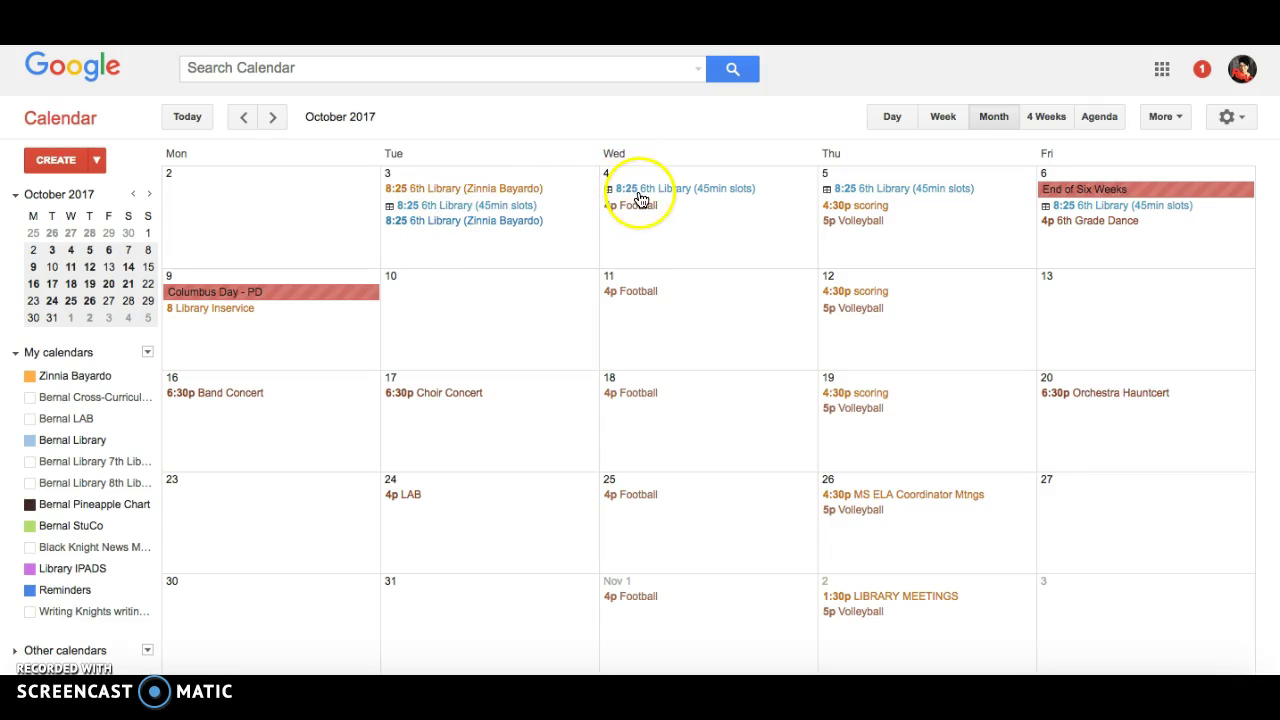
click(941, 116)
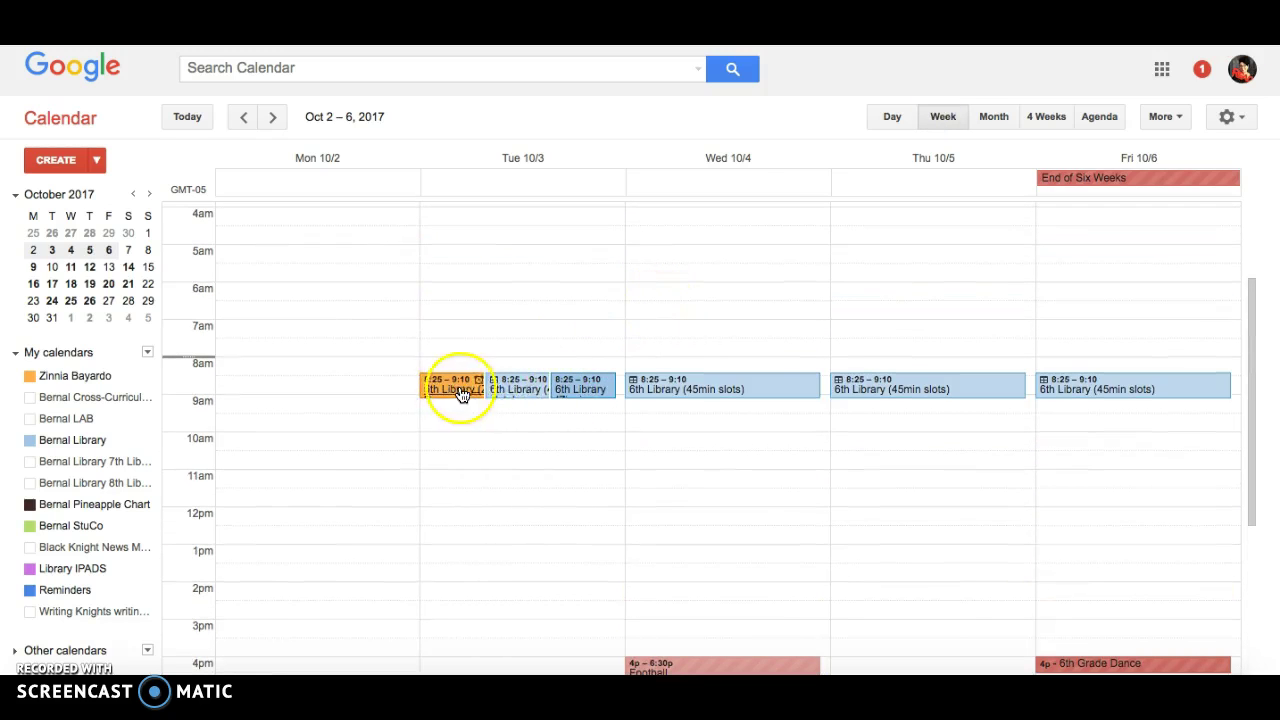
click(575, 398)
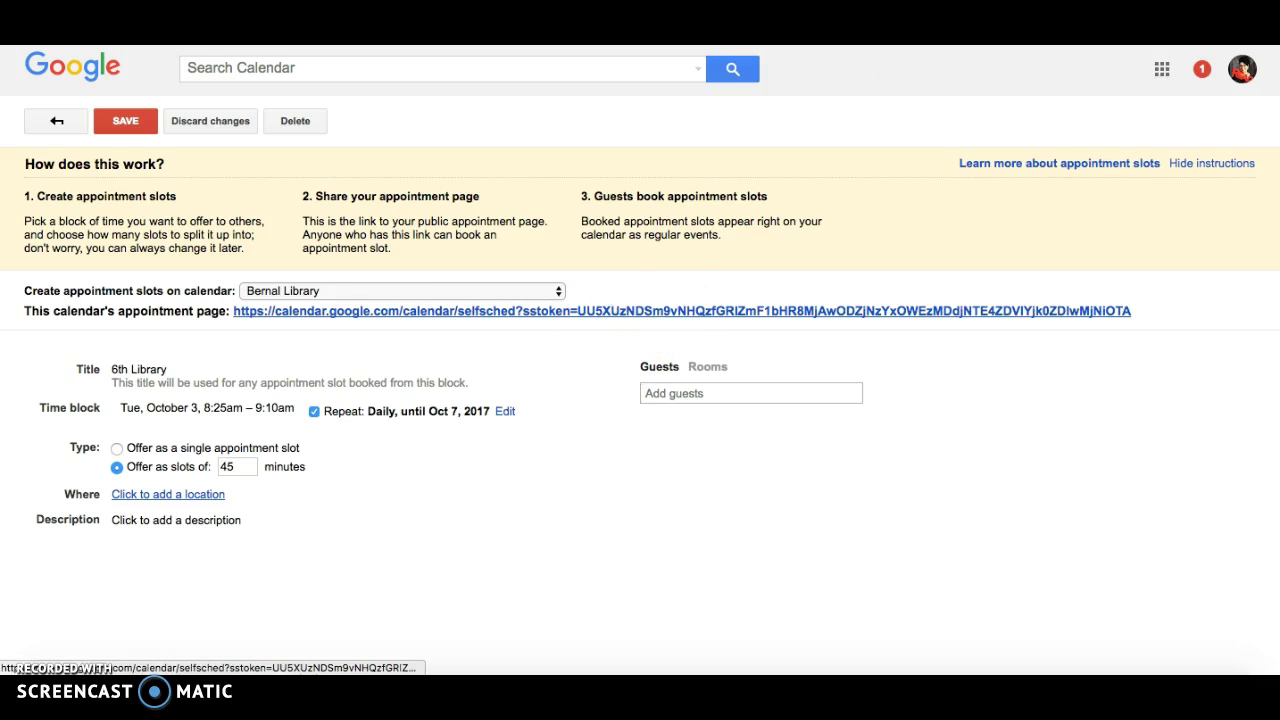
Switch to the Bernal Library website's Schedule page with the iPad cart checkout
key(ctrl+Tab)
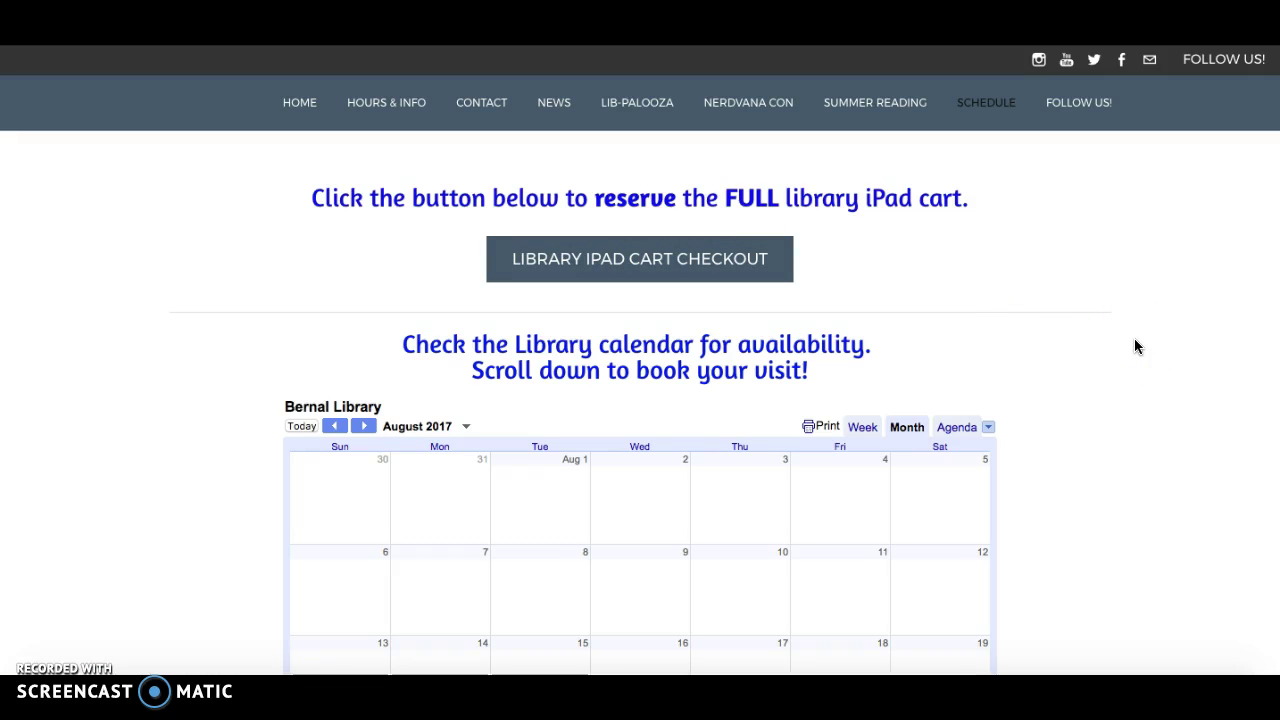
Scroll down to the embedded Bernal Library calendar, view one of its events, and scroll back up
scroll(1134, 346, down, 3)
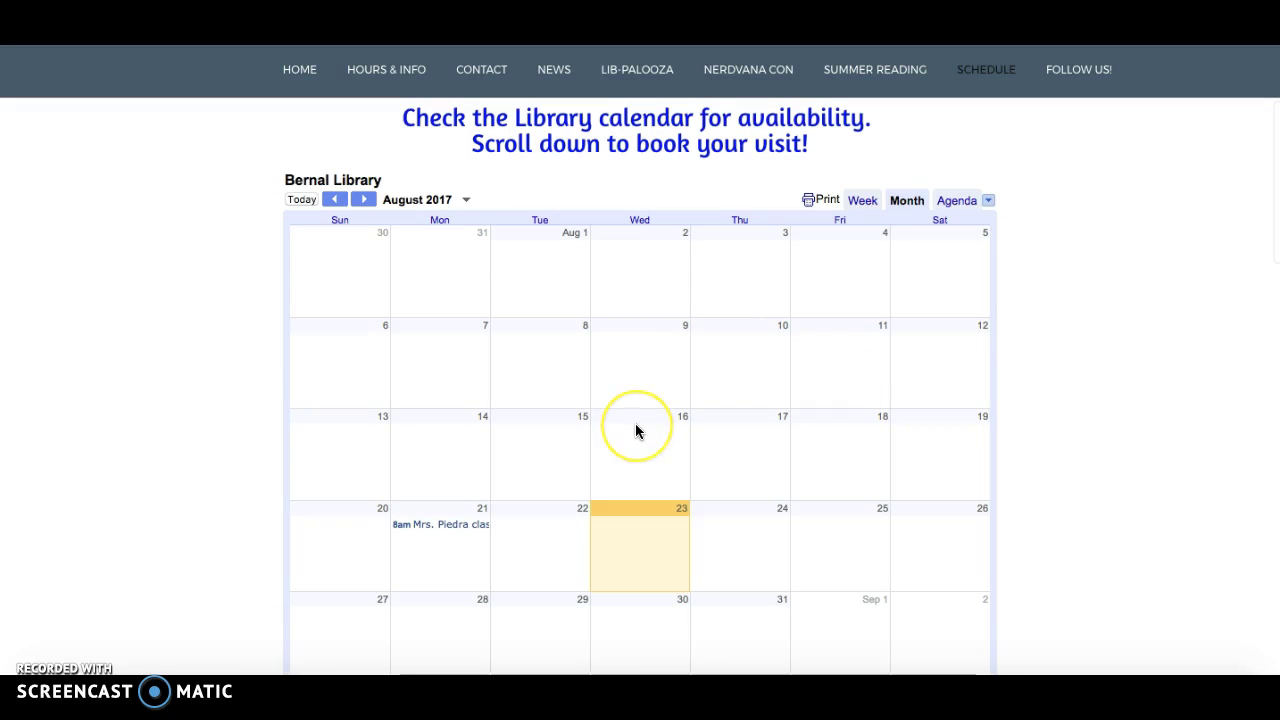
scroll(636, 431, down, 1)
scroll(635, 432, down, 1)
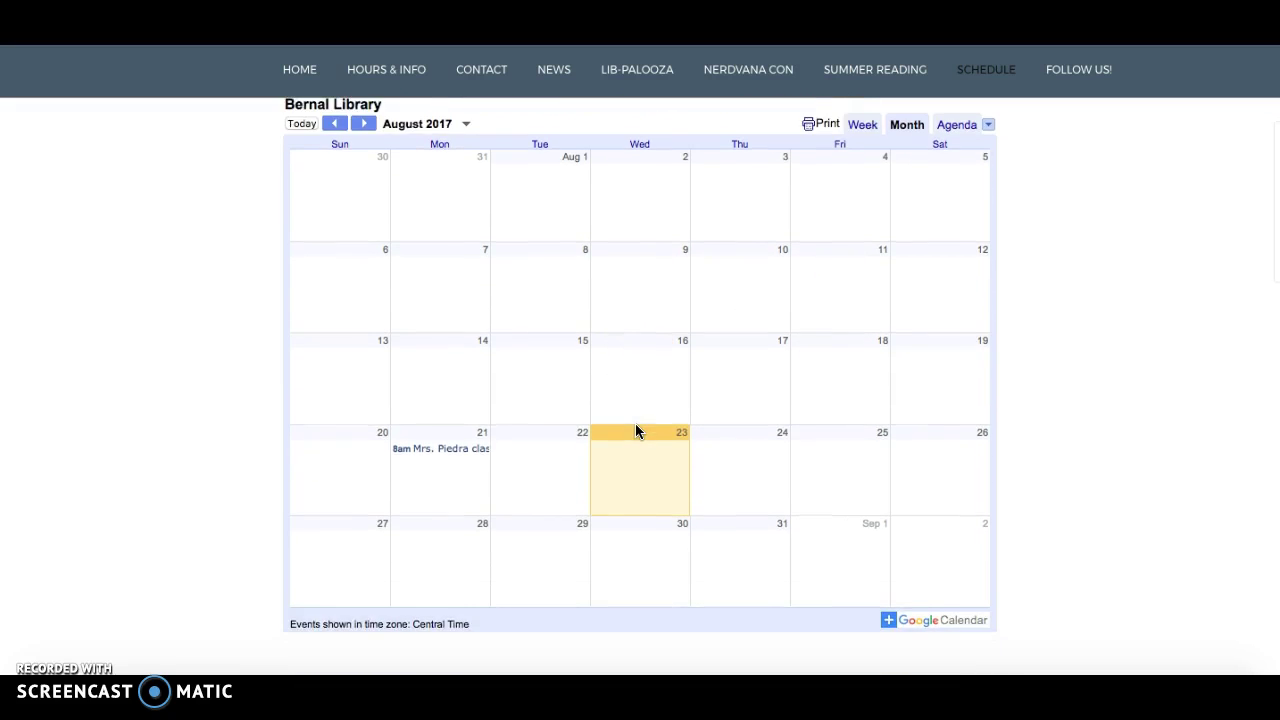
click(458, 470)
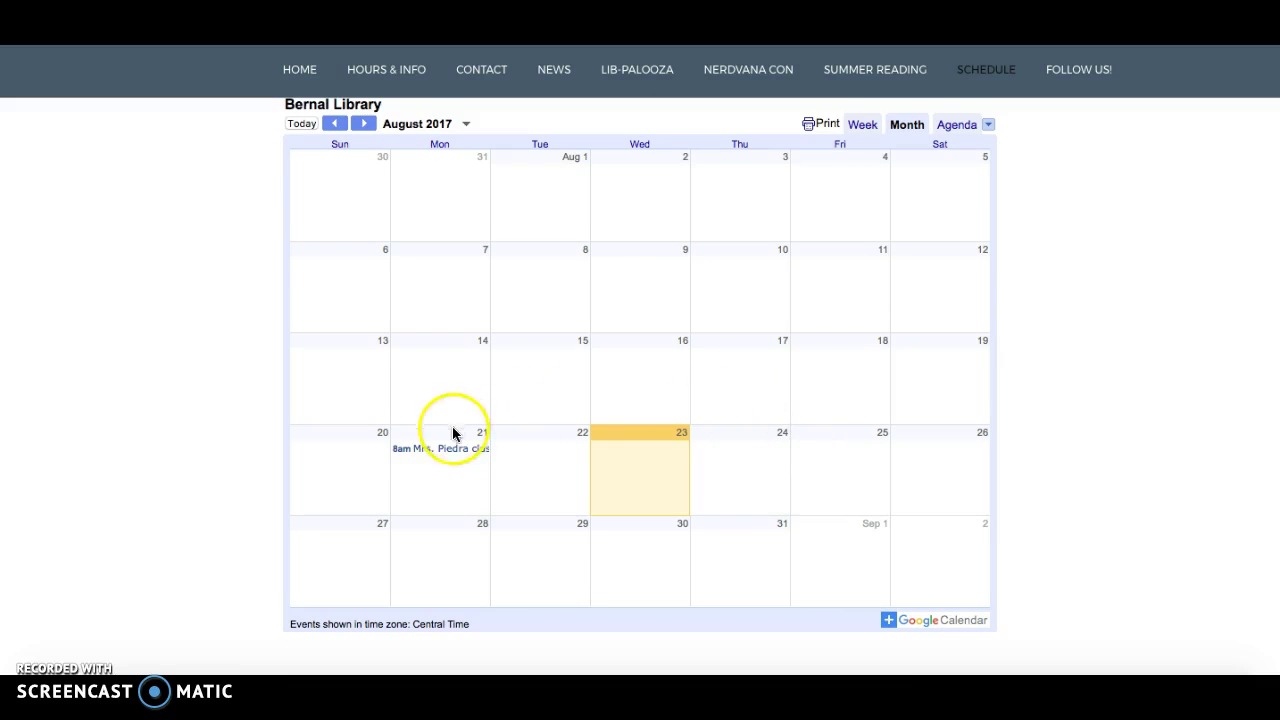
scroll(463, 427, up, 1)
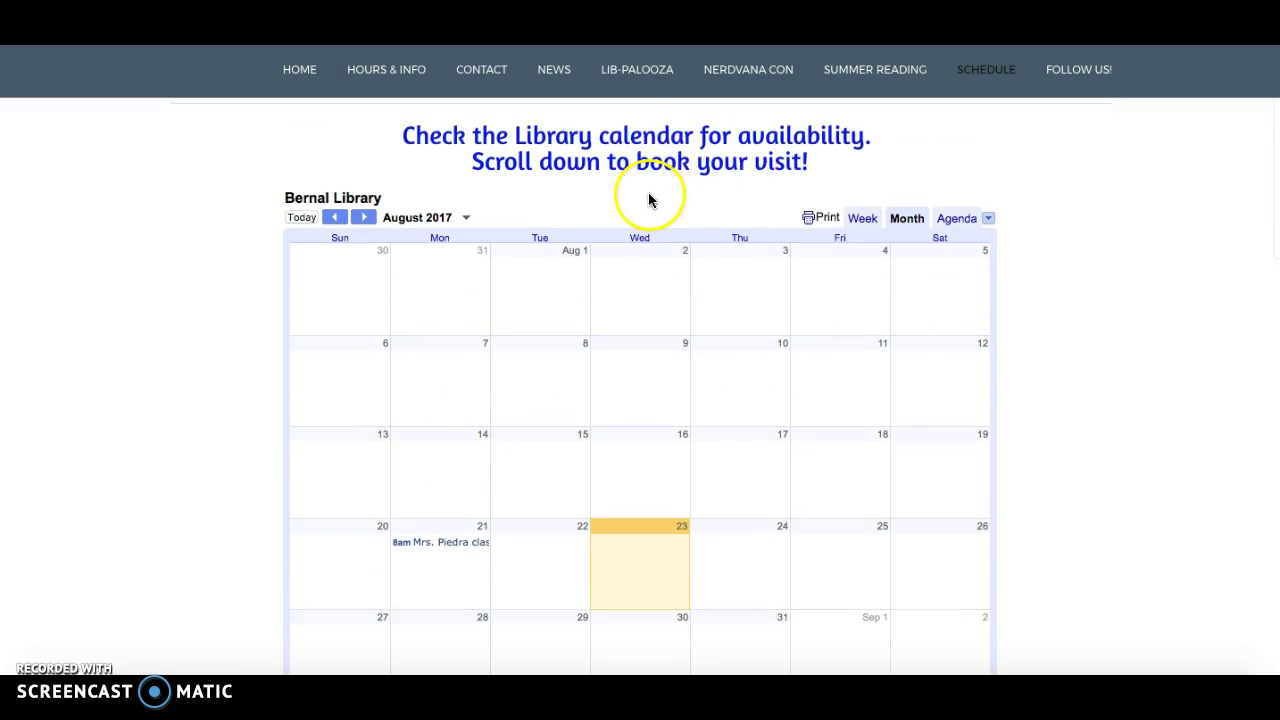
scroll(648, 205, up, 2)
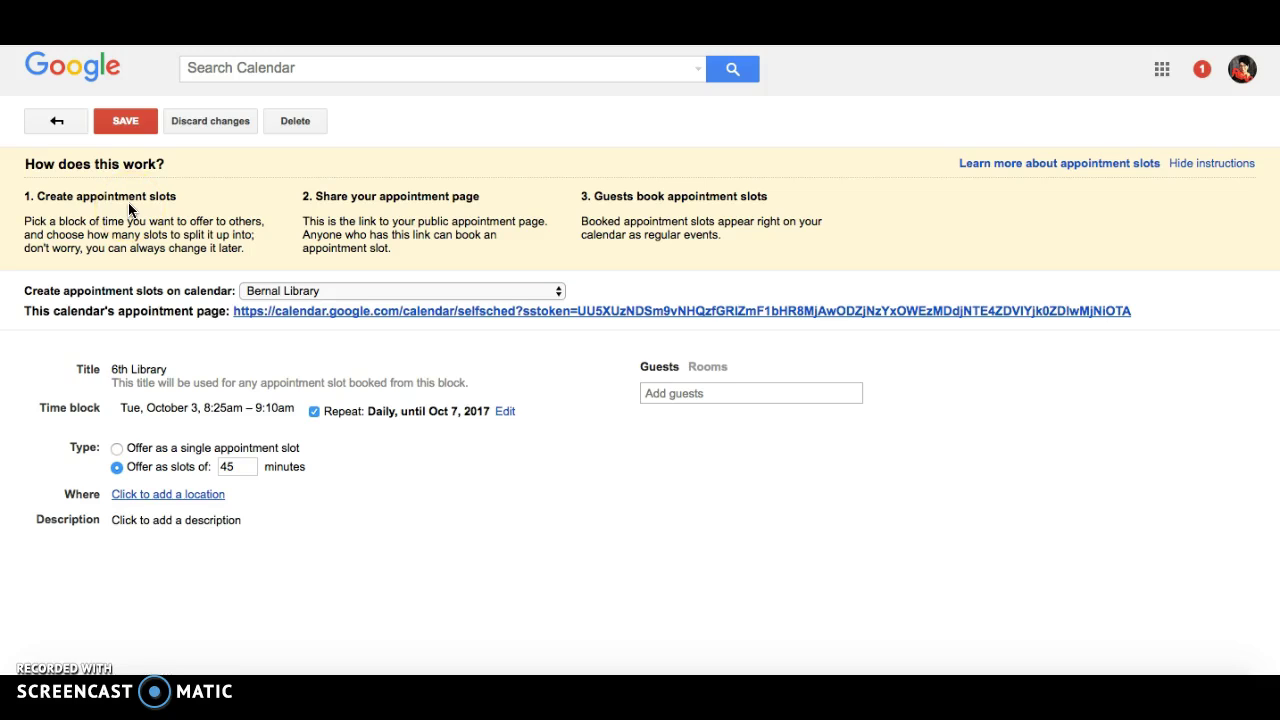
Save the 8:25–9:10am daily 45-minute 6th Library slot settings, returning to the Oct 2–6 week
click(125, 120)
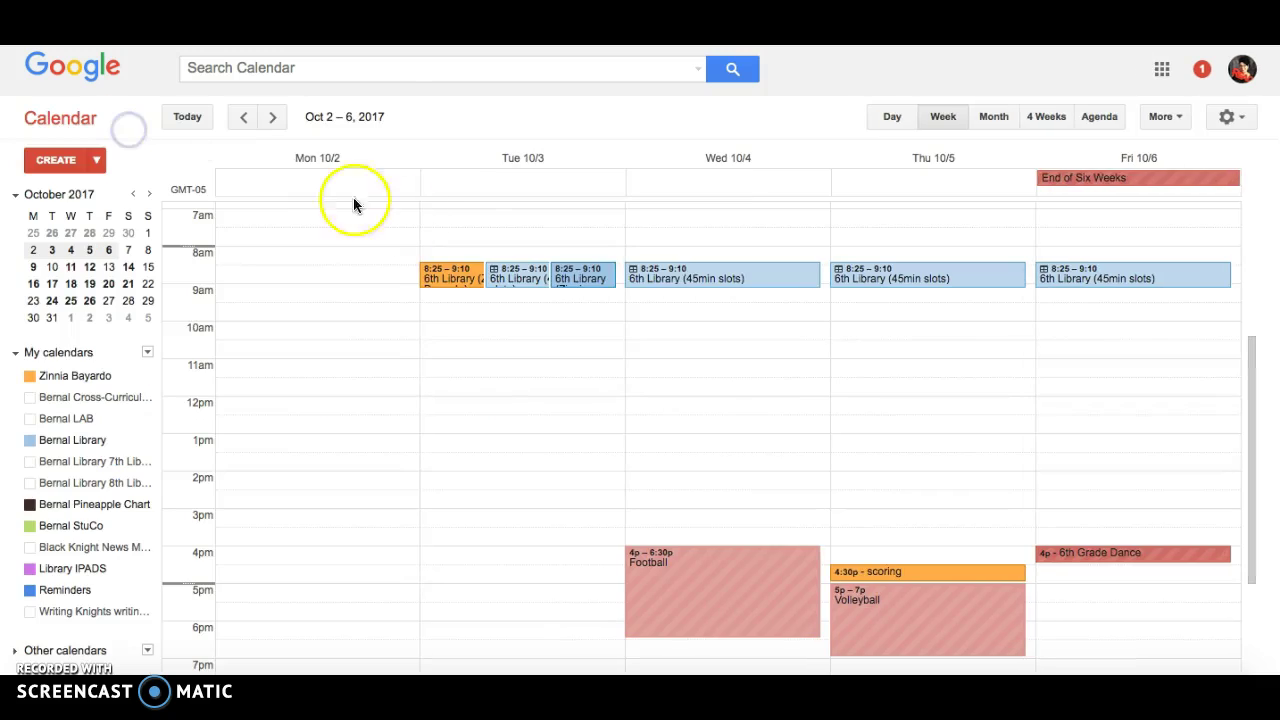